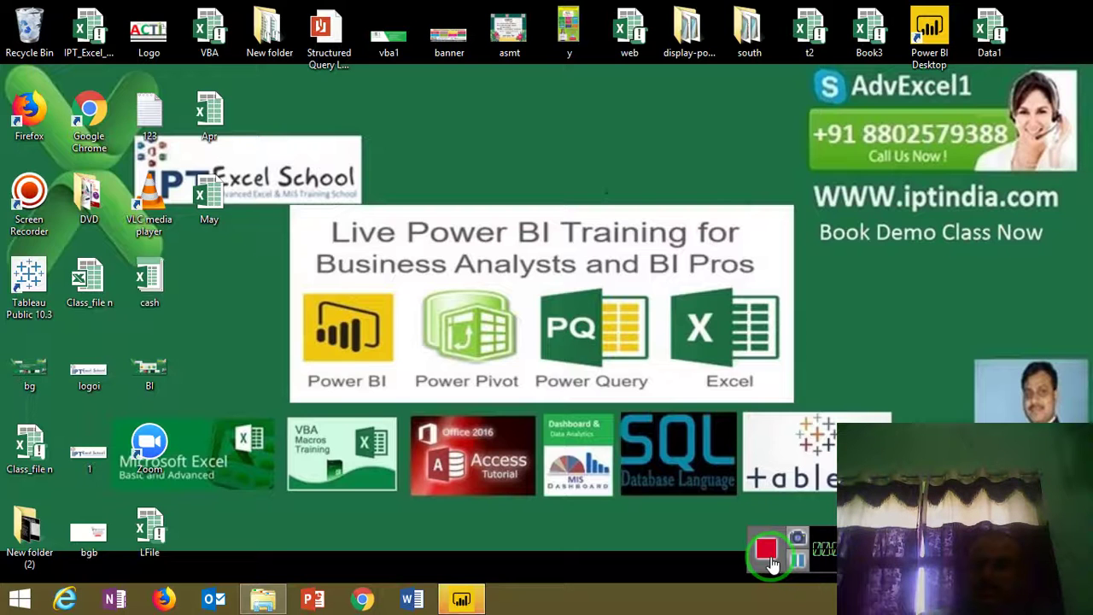
# - Launch Power BI Desktop from the taskbar
pyautogui.click(460, 599)
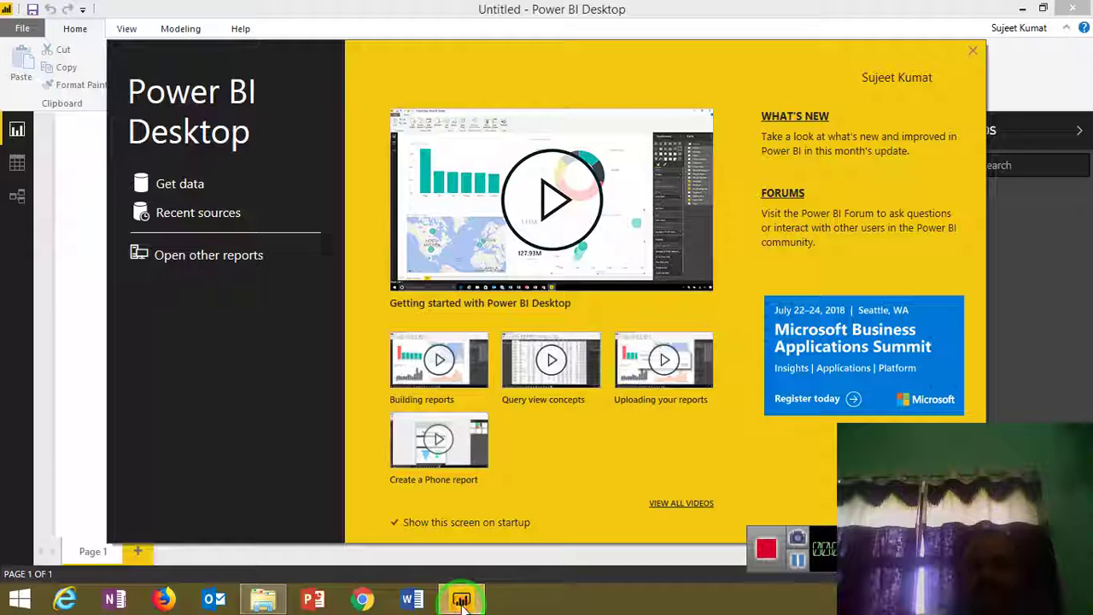
# - Dismiss the Power BI Desktop welcome screen to reach the blank report
pyautogui.click(973, 53)
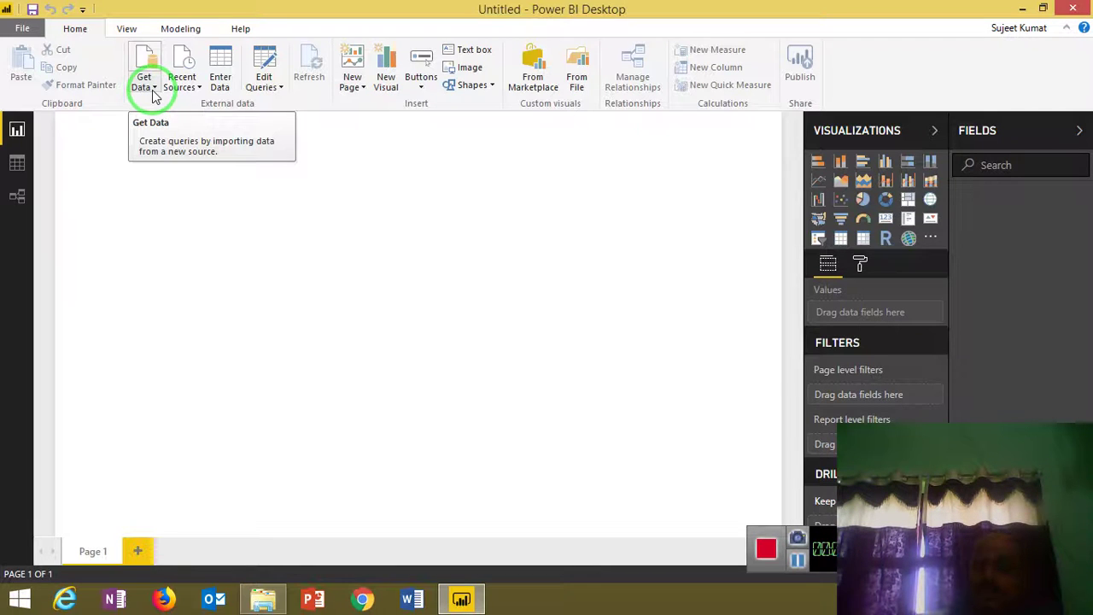
# - Browse the full data connector catalogue, then return to the common Get Data sources list
pyautogui.click(153, 91)
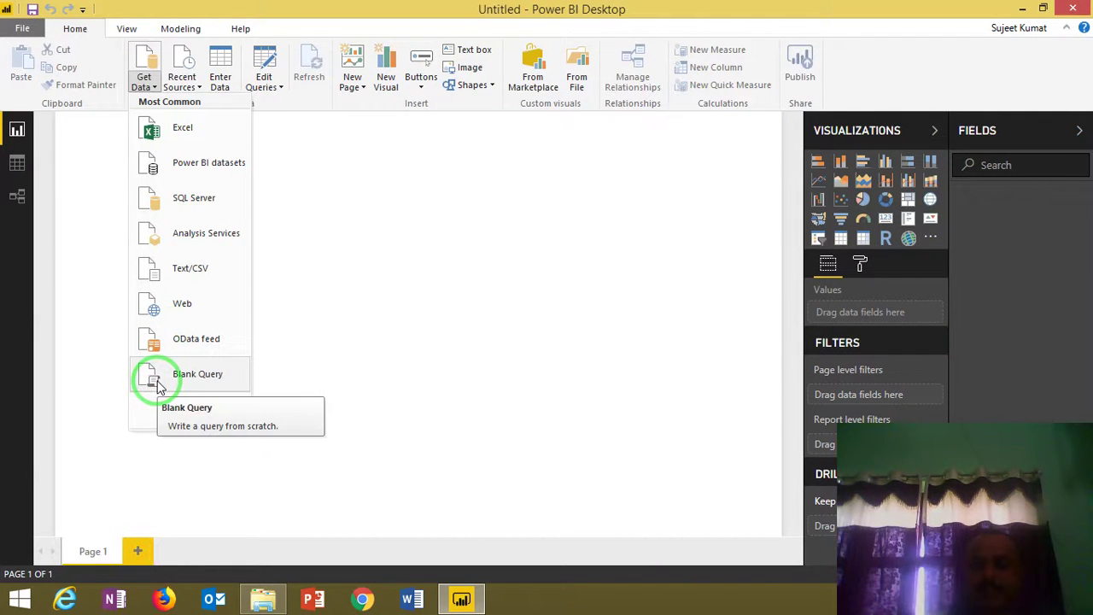
pyautogui.click(178, 409)
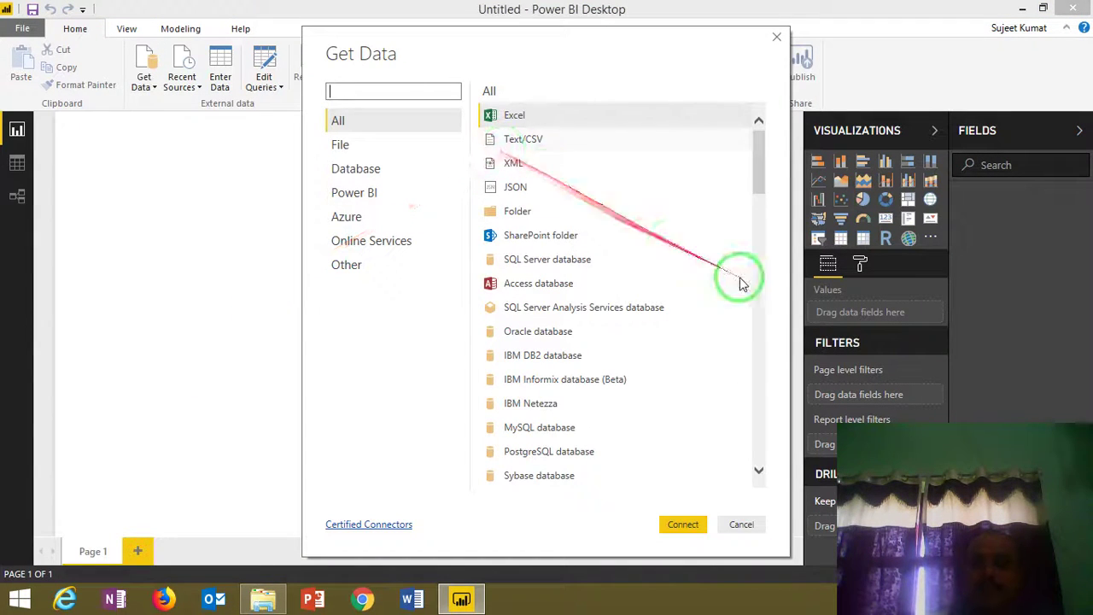
pyautogui.moveTo(760, 162)
pyautogui.mouseDown()
pyautogui.moveTo(744, 440)
pyautogui.moveTo(720, 271)
pyautogui.mouseUp()
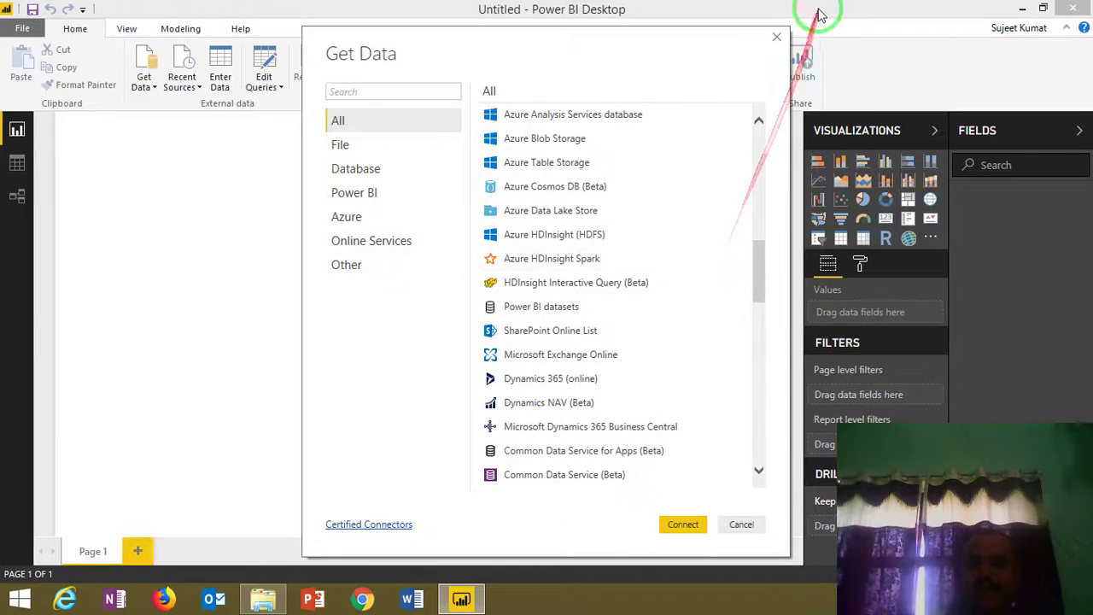
pyautogui.click(776, 37)
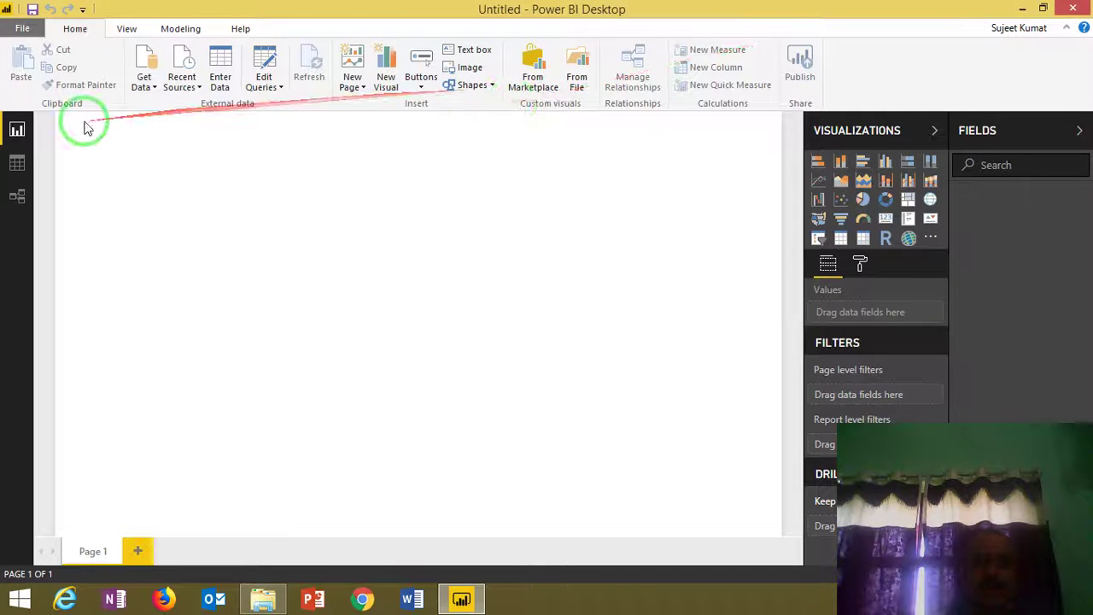
pyautogui.click(145, 85)
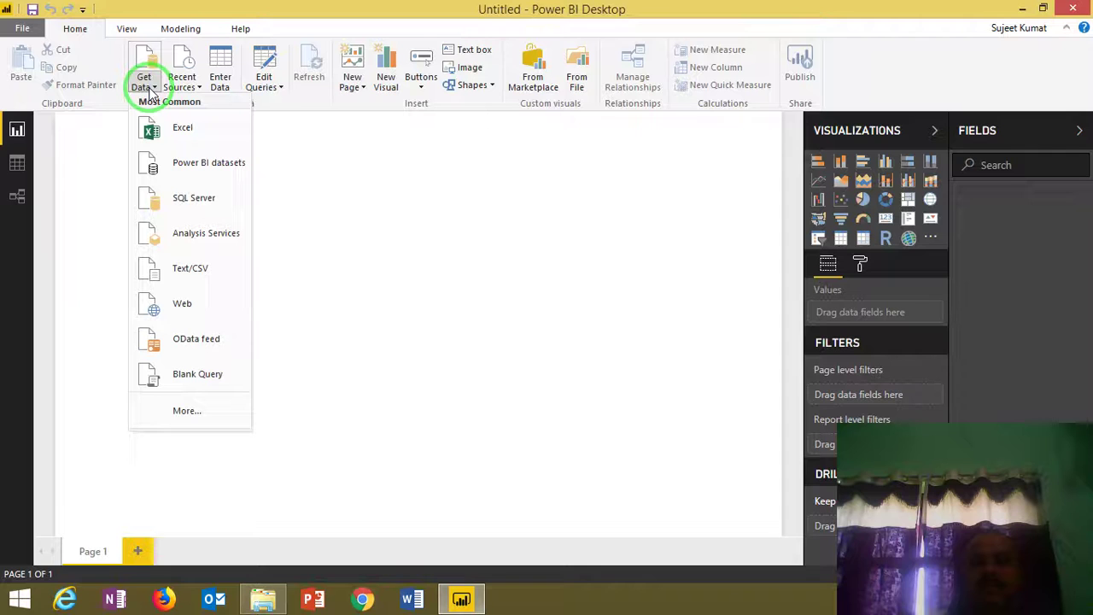
# - Connect to the Excel workbook Data1.xlsx from Desktop > New folder > BI > BI
pyautogui.click(166, 140)
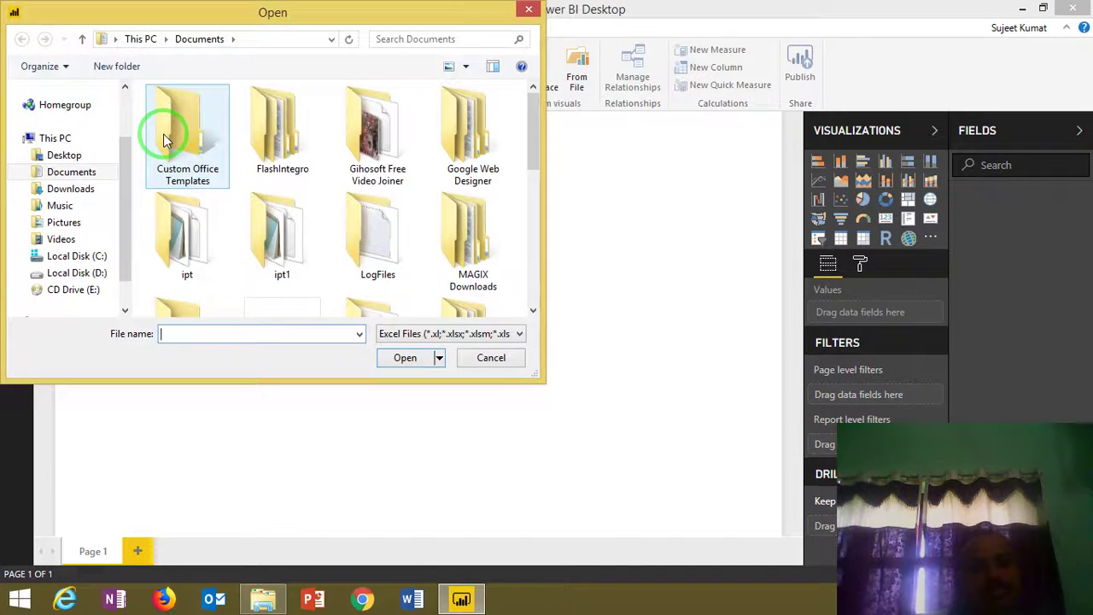
pyautogui.click(89, 158)
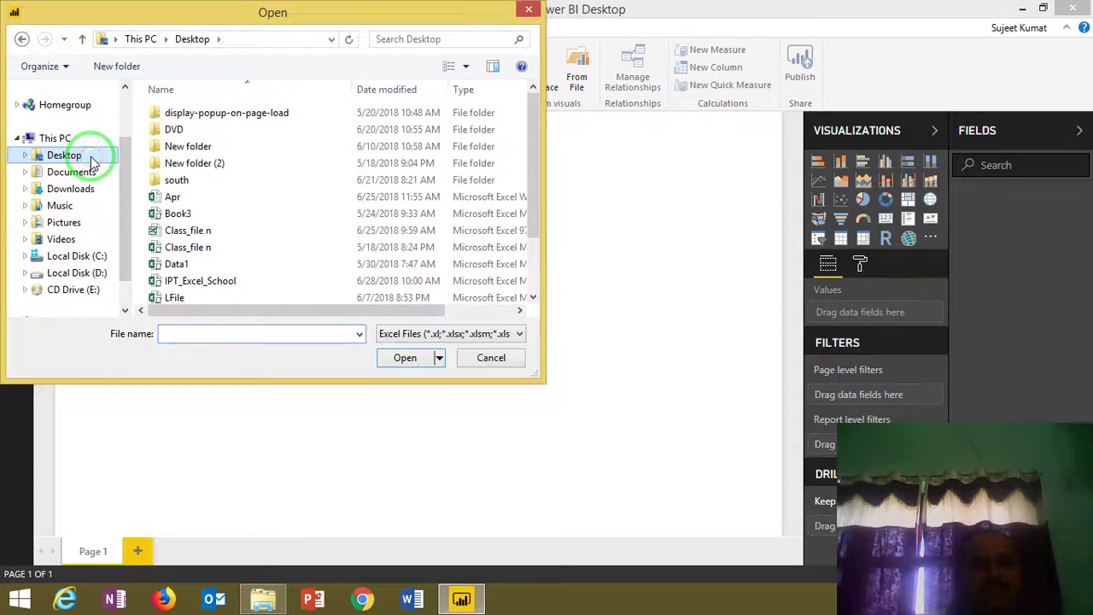
pyautogui.doubleClick(181, 150)
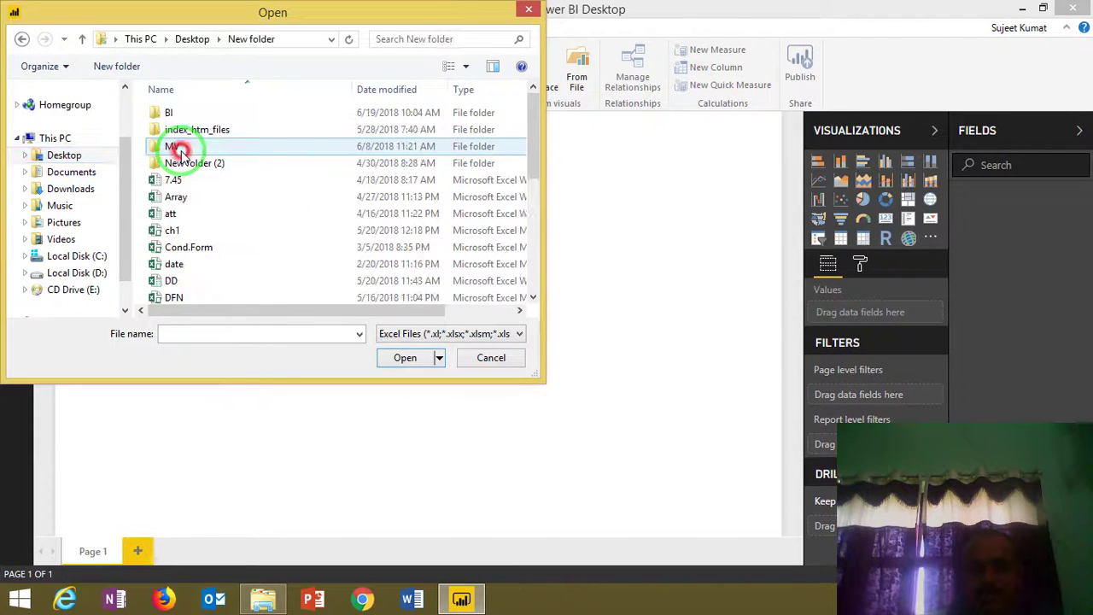
pyautogui.doubleClick(176, 111)
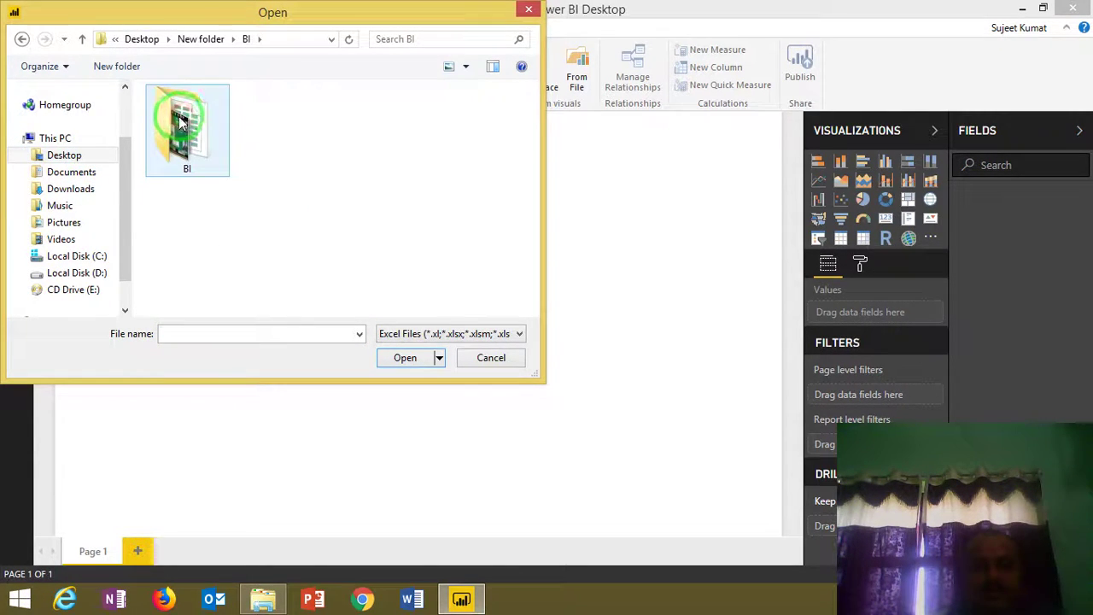
pyautogui.doubleClick(182, 122)
pyautogui.click(175, 118)
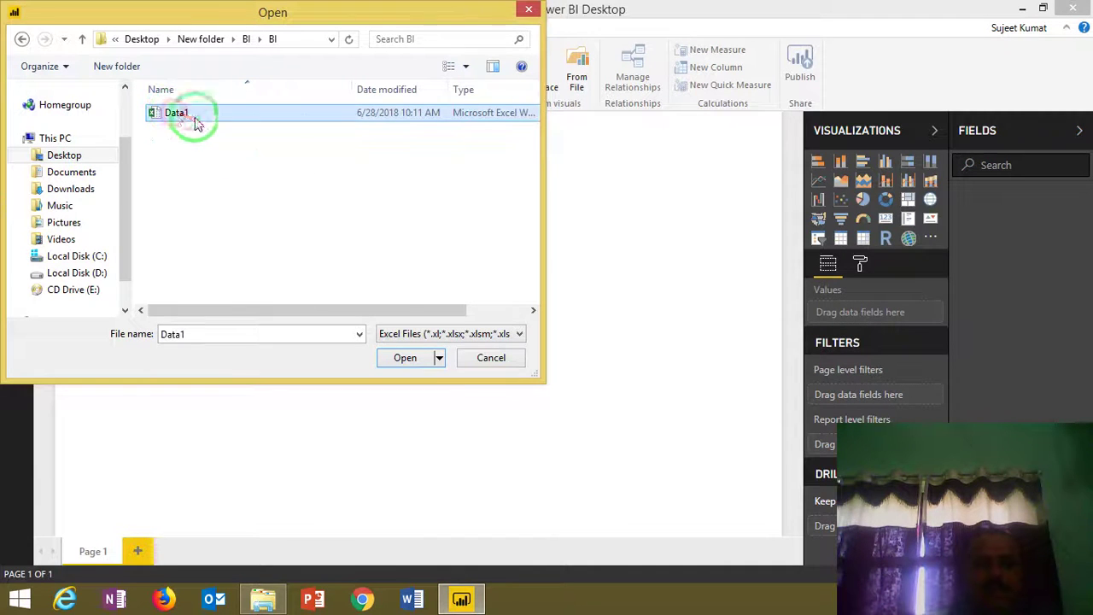
pyautogui.click(408, 360)
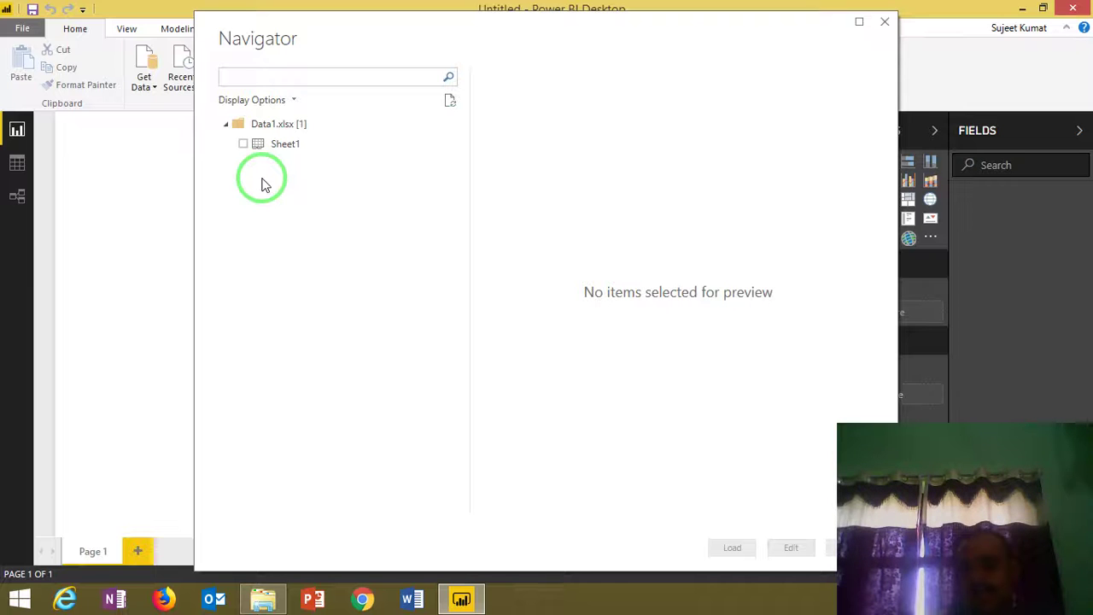
# - Select and preview Sheet1 in the Navigator, then load it into the report
pyautogui.click(280, 147)
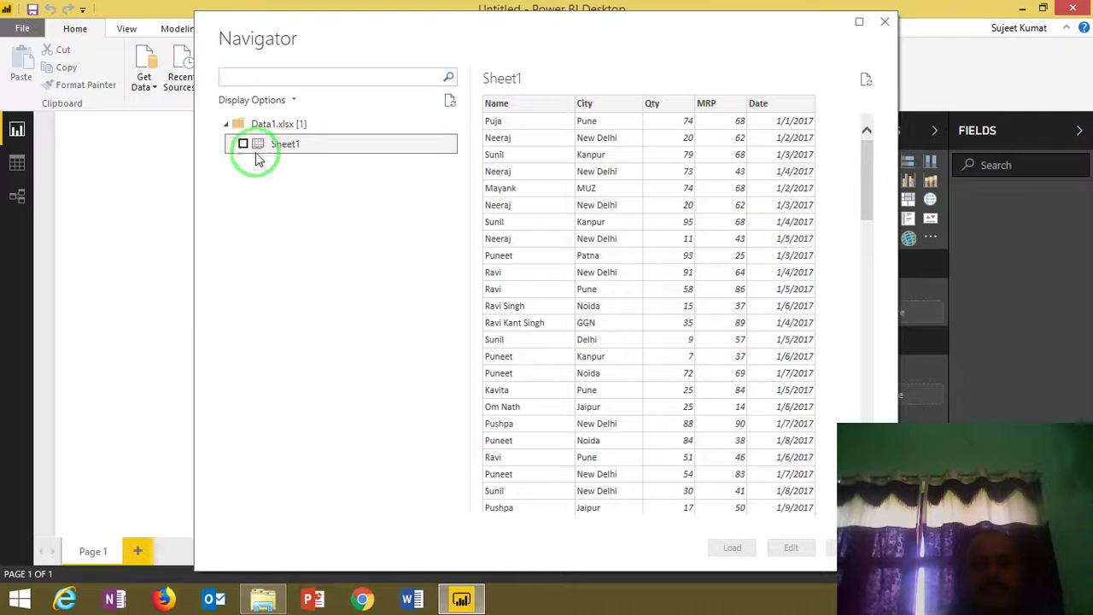
pyautogui.click(243, 144)
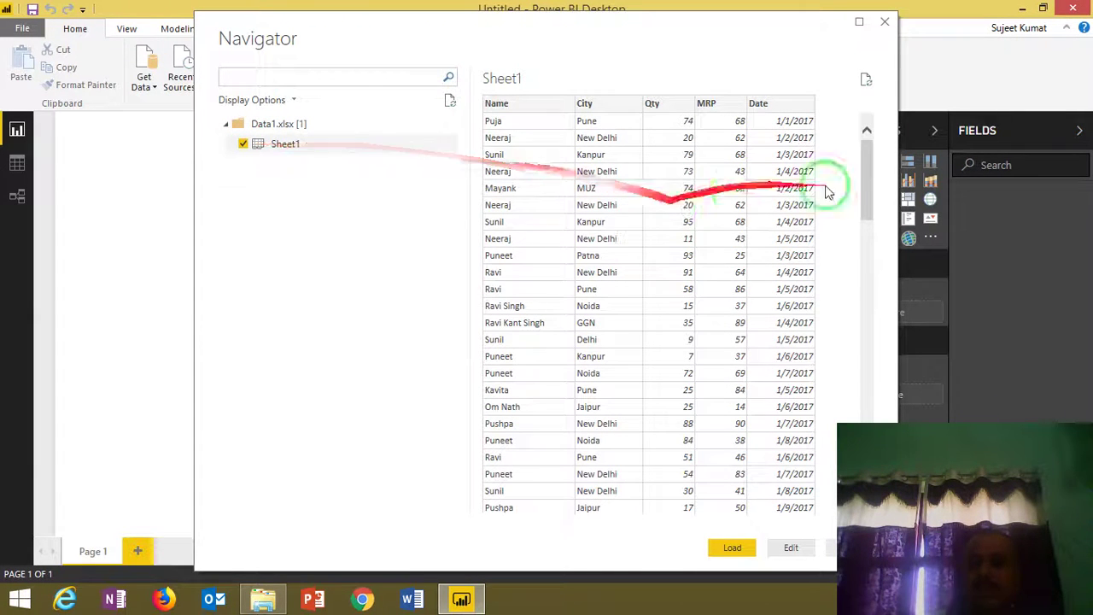
pyautogui.moveTo(867, 189)
pyautogui.mouseDown()
pyautogui.moveTo(866, 414)
pyautogui.moveTo(851, 181)
pyautogui.mouseUp()
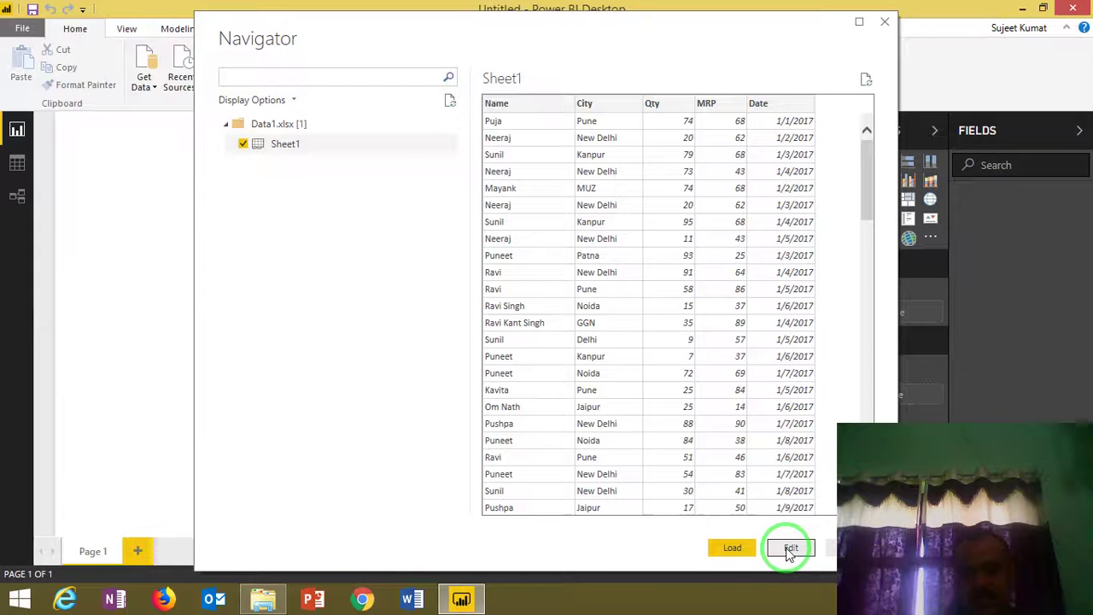
pyautogui.click(731, 549)
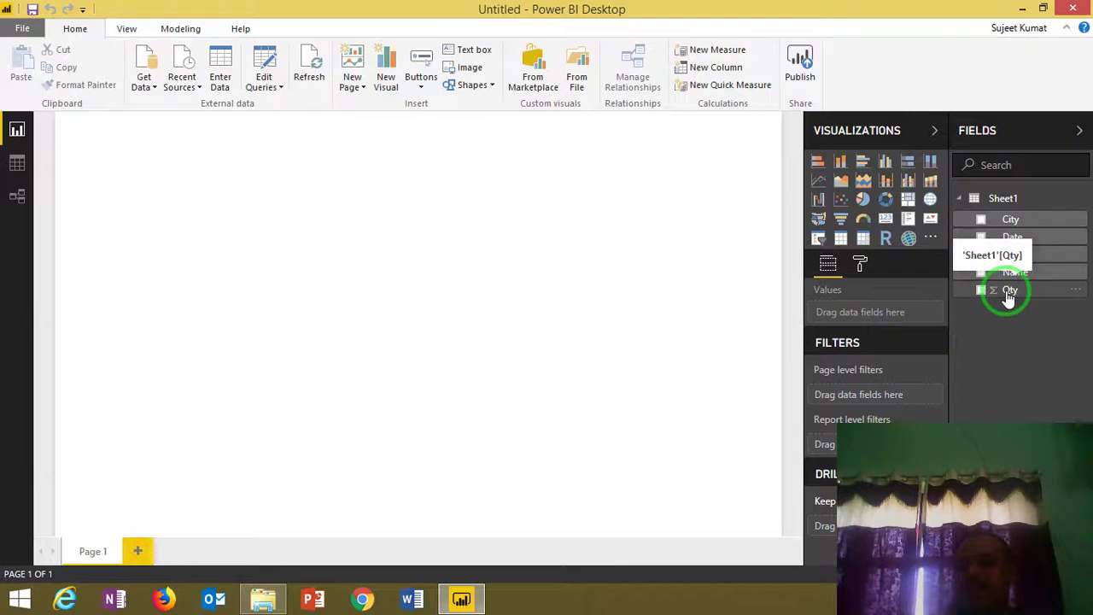
# - Tick the Qty field, then bring up the Sheet1 table's options menu
pyautogui.moveTo(1007, 297); pyautogui.dragTo(986, 322)
pyautogui.click(1001, 294)
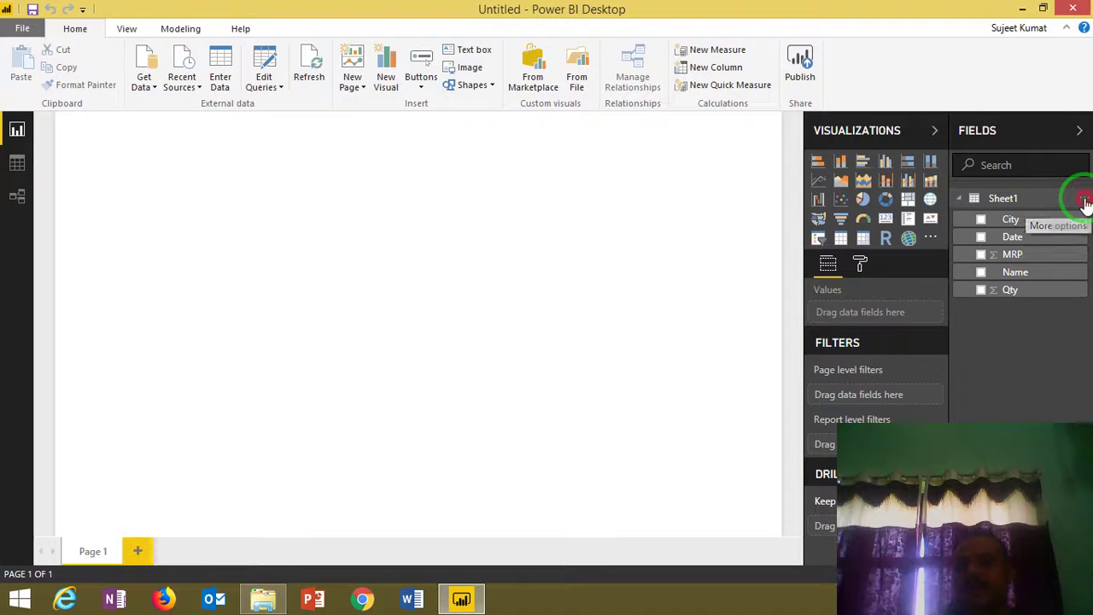
pyautogui.click(1084, 202)
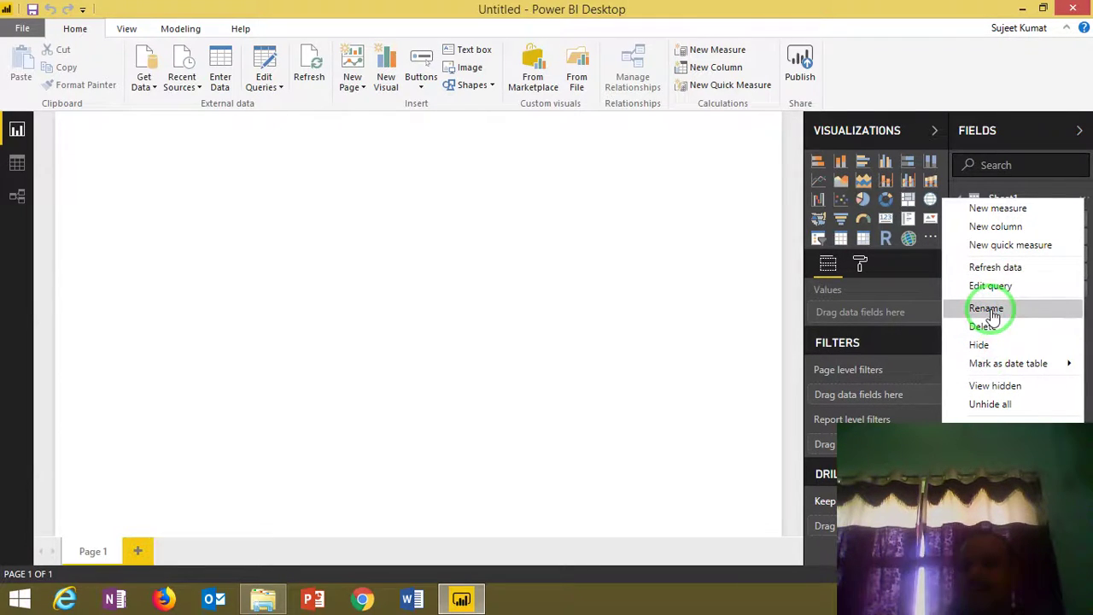
# - Rename the Sheet1 table to Data
pyautogui.click(990, 309)
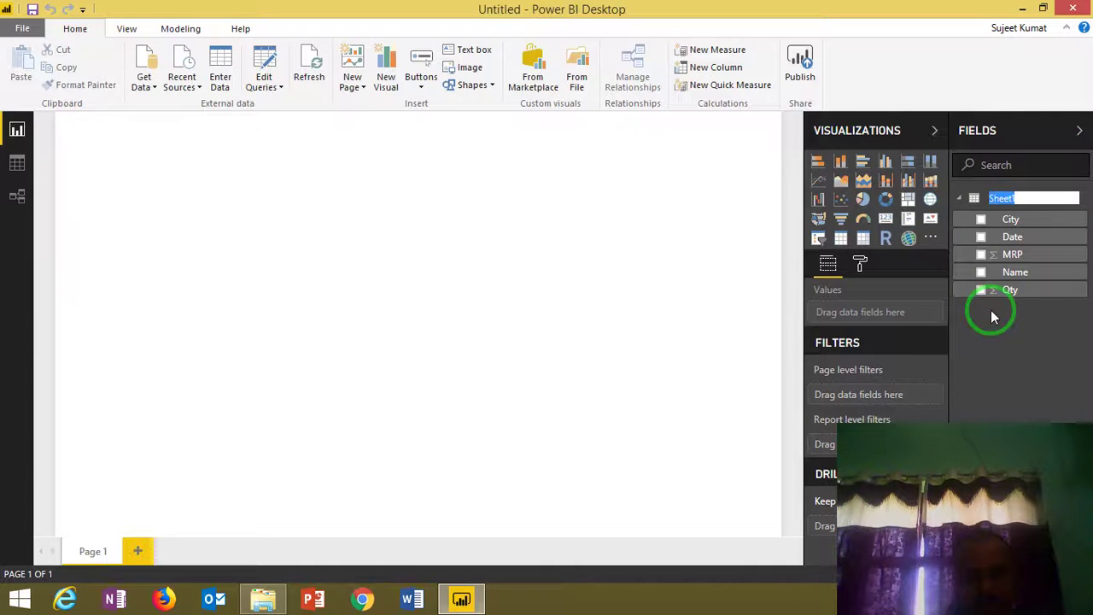
pyautogui.write('Data')
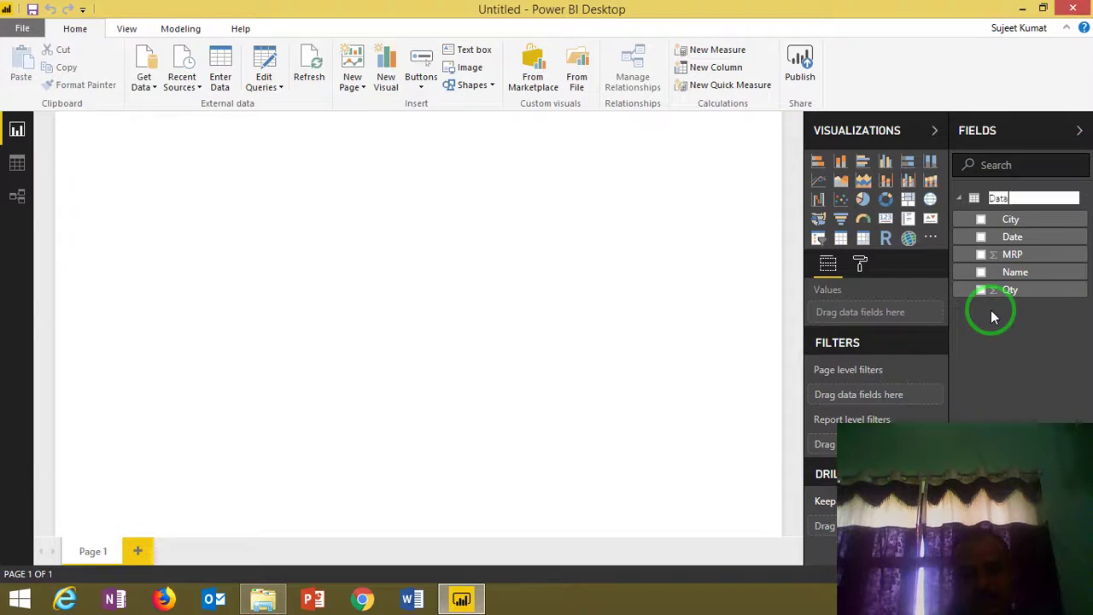
pyautogui.click(992, 317)
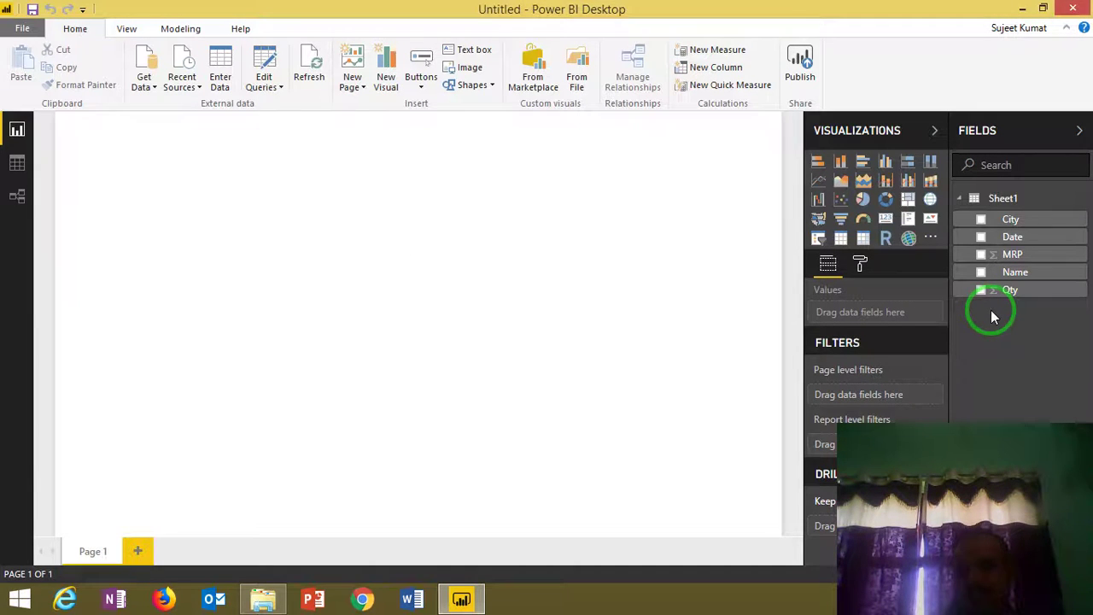
# - Hide the Data table, then unhide all its fields and re-expand it
pyautogui.rightClick(1077, 199)
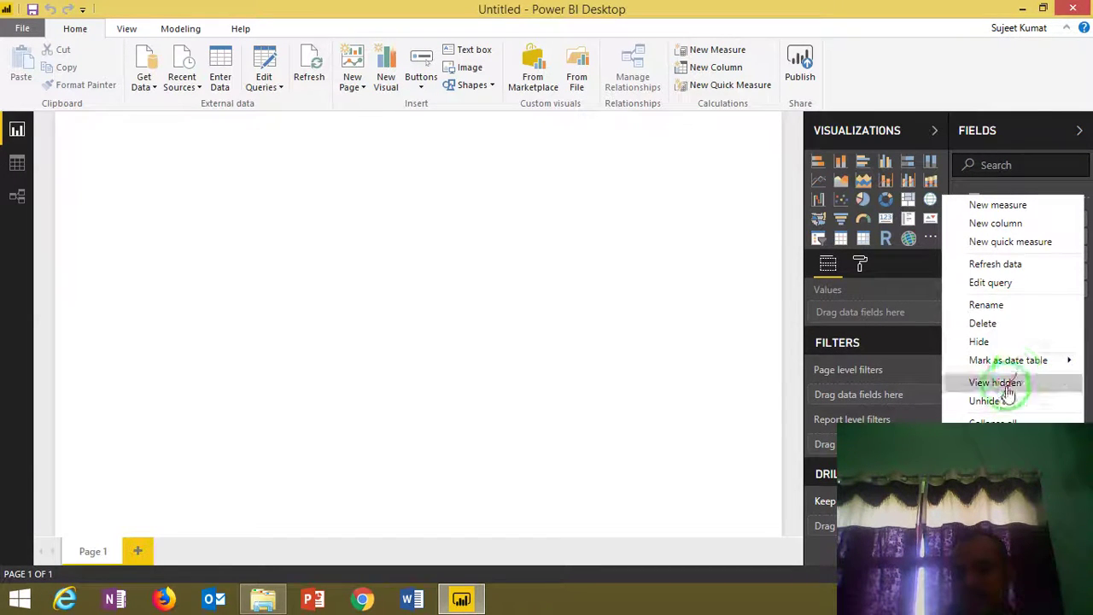
pyautogui.click(981, 342)
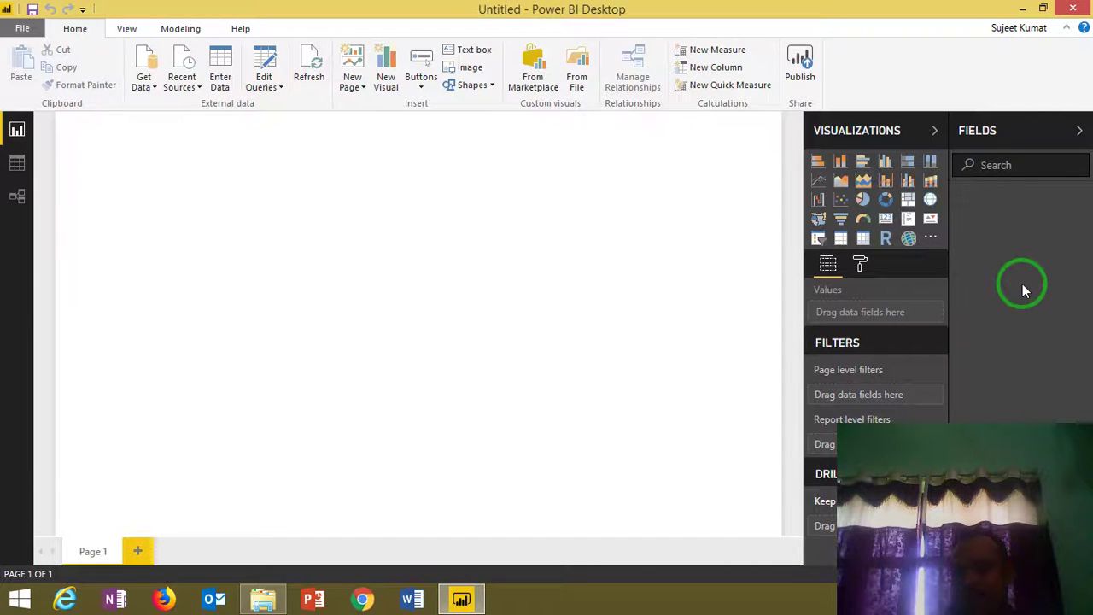
pyautogui.rightClick(1017, 227)
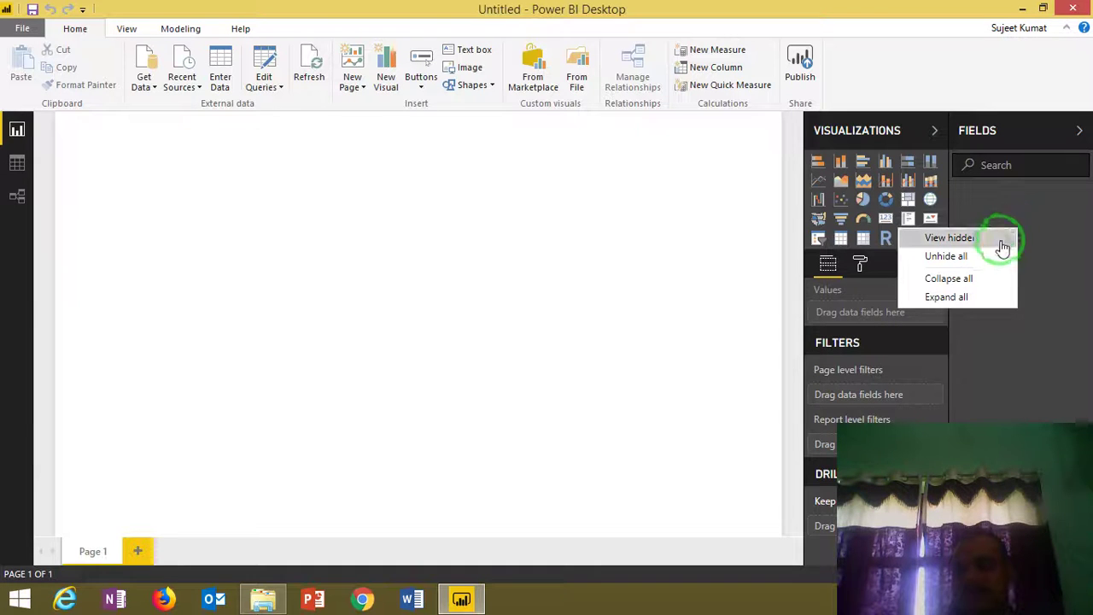
pyautogui.click(995, 257)
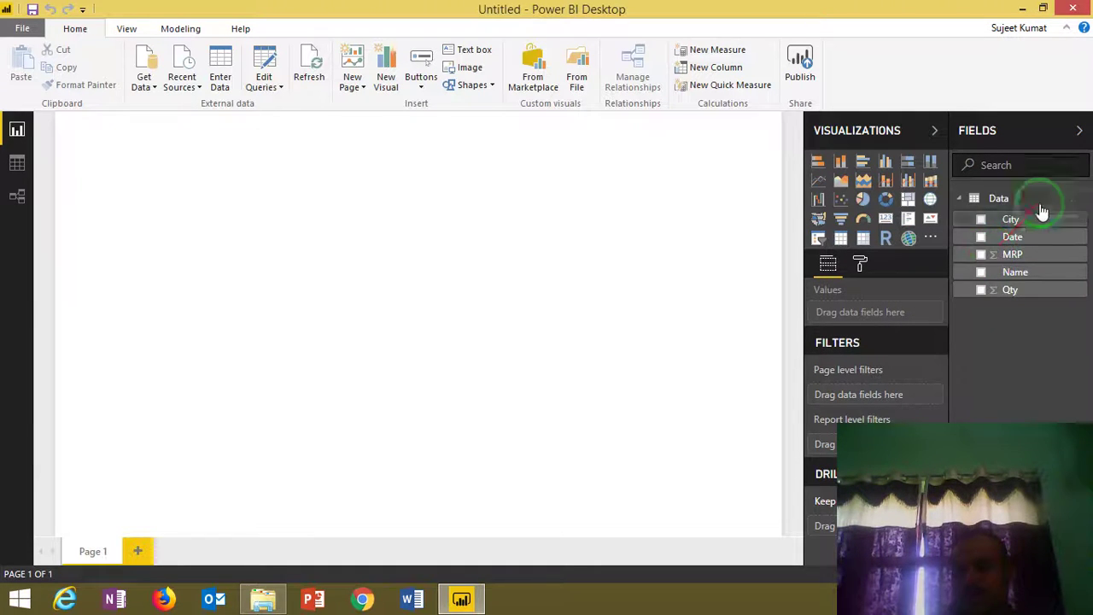
pyautogui.click(1079, 197)
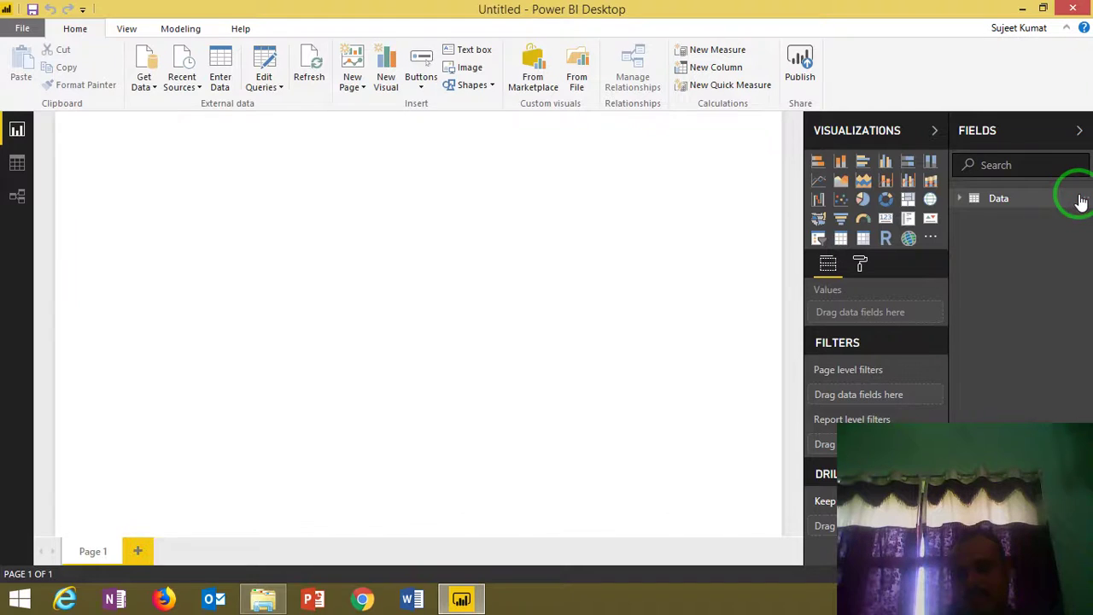
pyautogui.click(1080, 199)
pyautogui.moveTo(1025, 198)
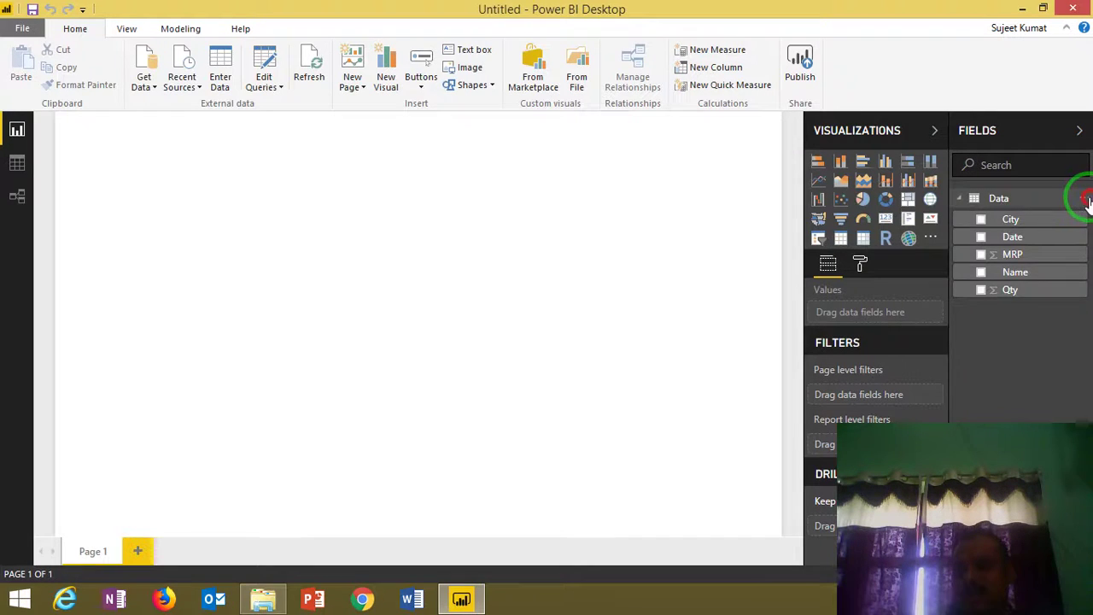
pyautogui.click(1086, 199)
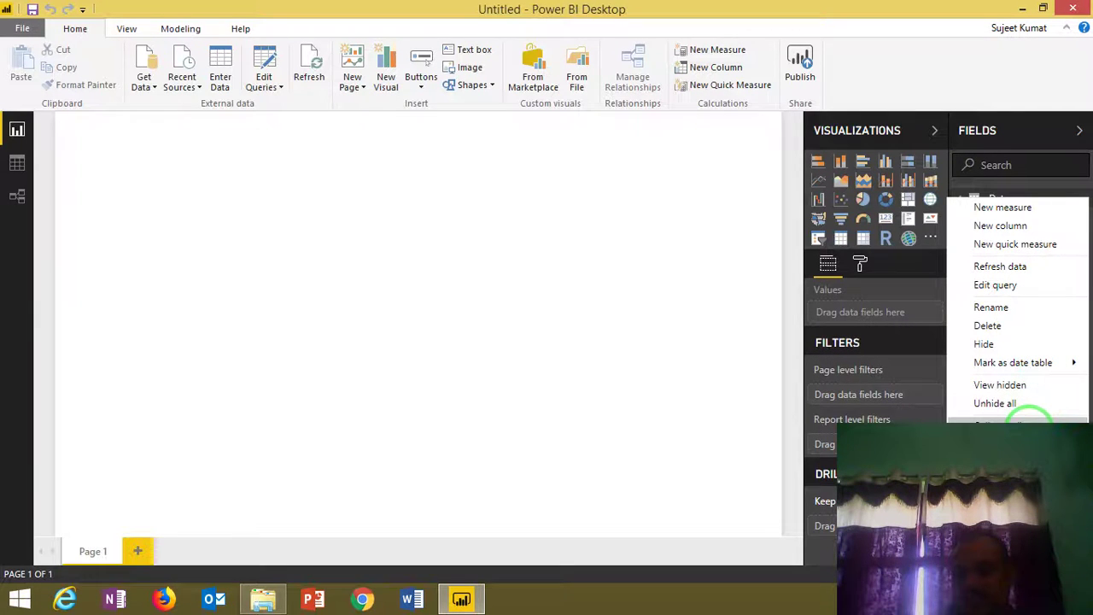
# - Collapse and re-expand the Data table, then show its Properties pane
pyautogui.click(1028, 420)
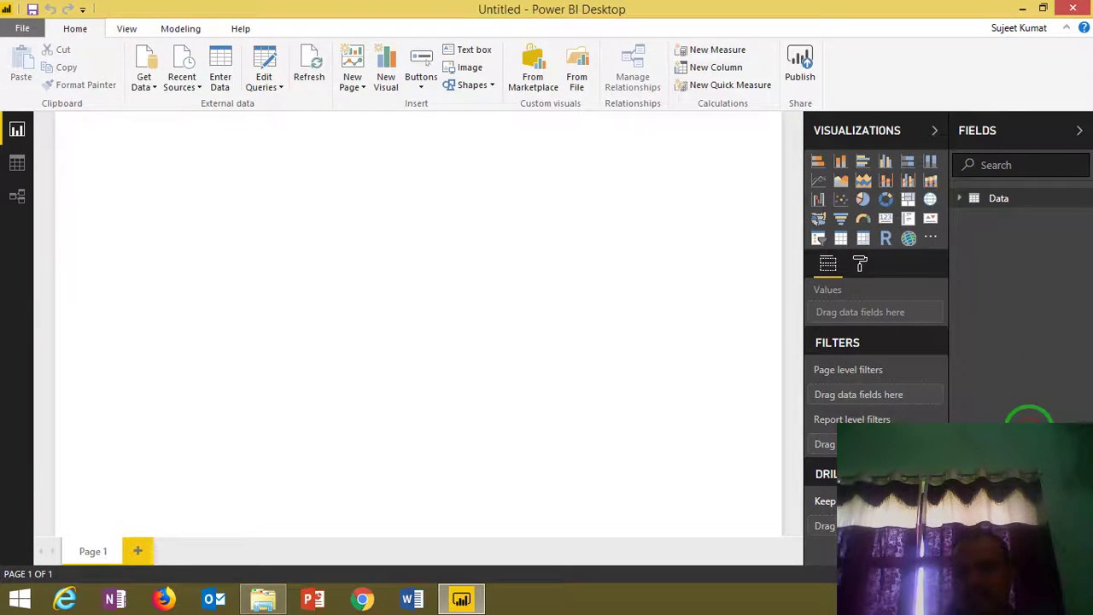
pyautogui.click(960, 199)
pyautogui.click(960, 201)
pyautogui.click(962, 200)
pyautogui.click(1082, 199)
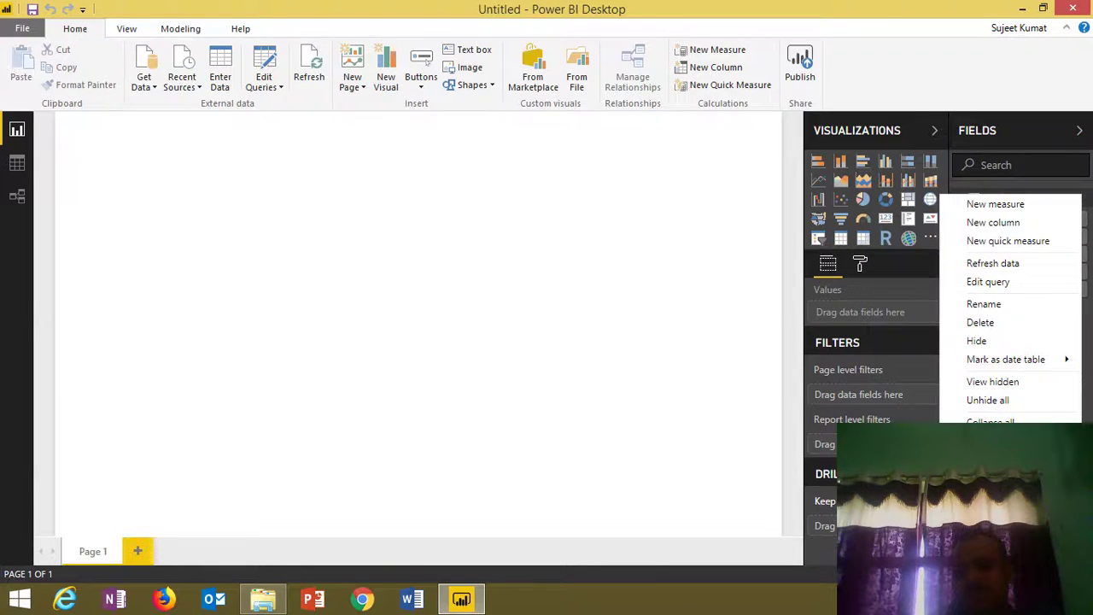
pyautogui.click(991, 459)
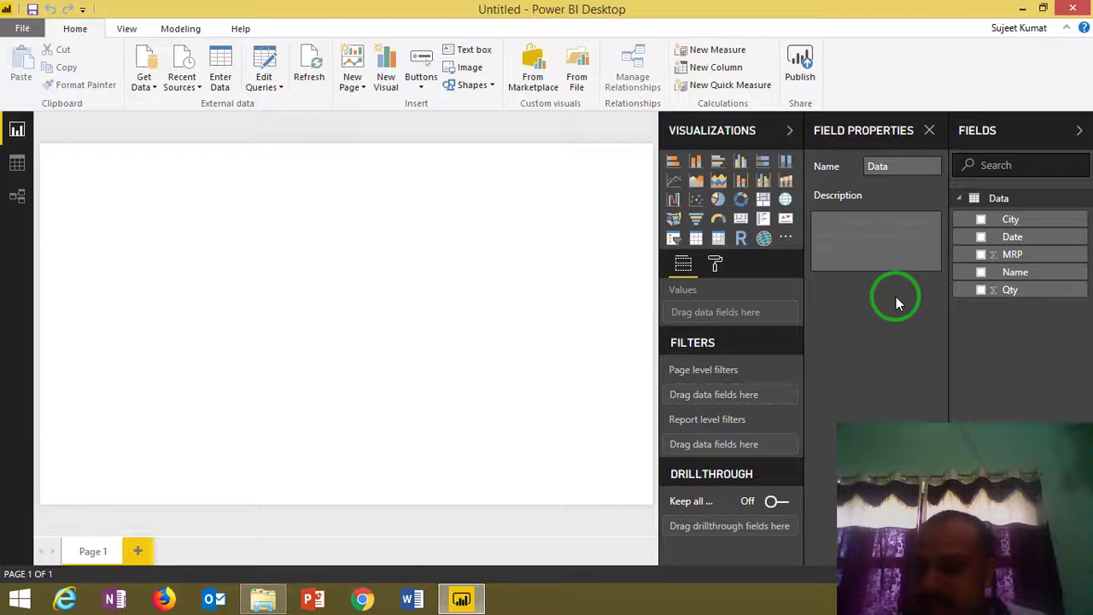
# - Give the Data table the description 'This Sales Data', close its properties, and start a field search
pyautogui.click(919, 228)
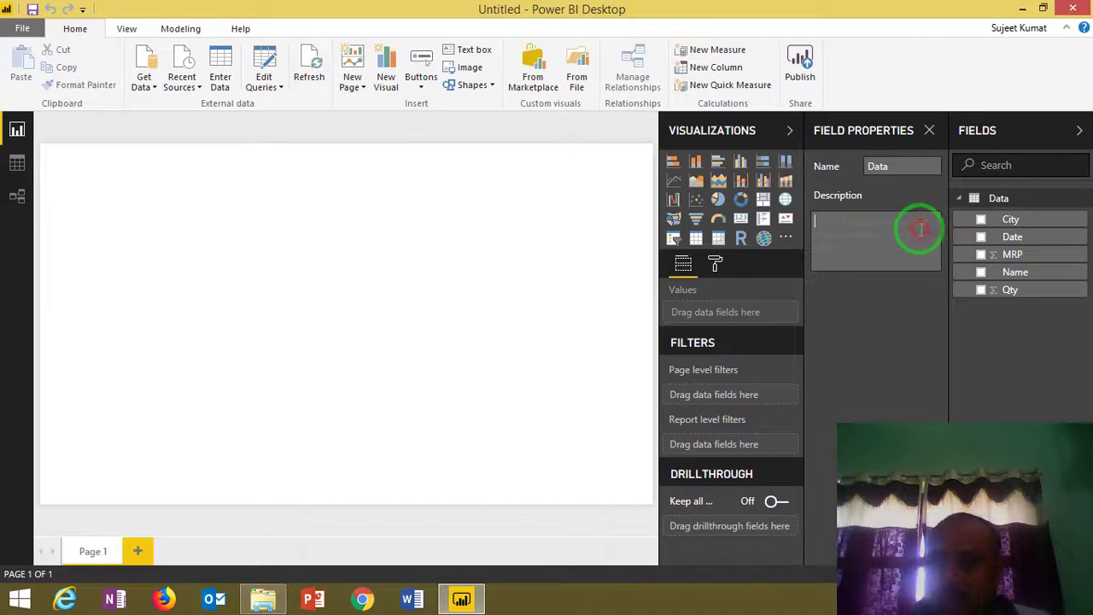
pyautogui.write('This Ales')
pyautogui.press('BackSpace')
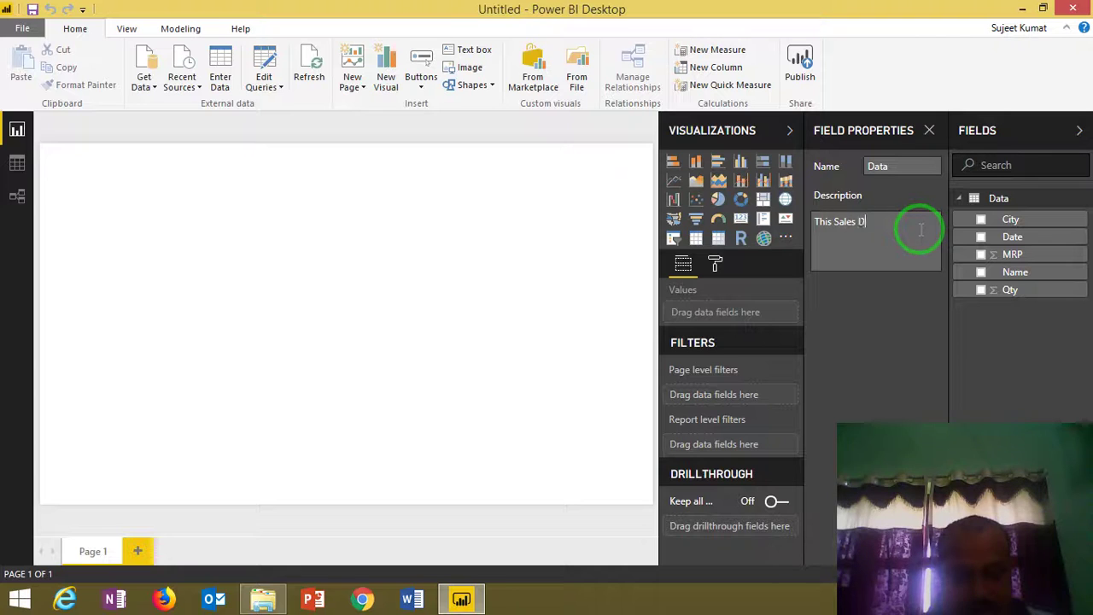
pyautogui.write('ata')
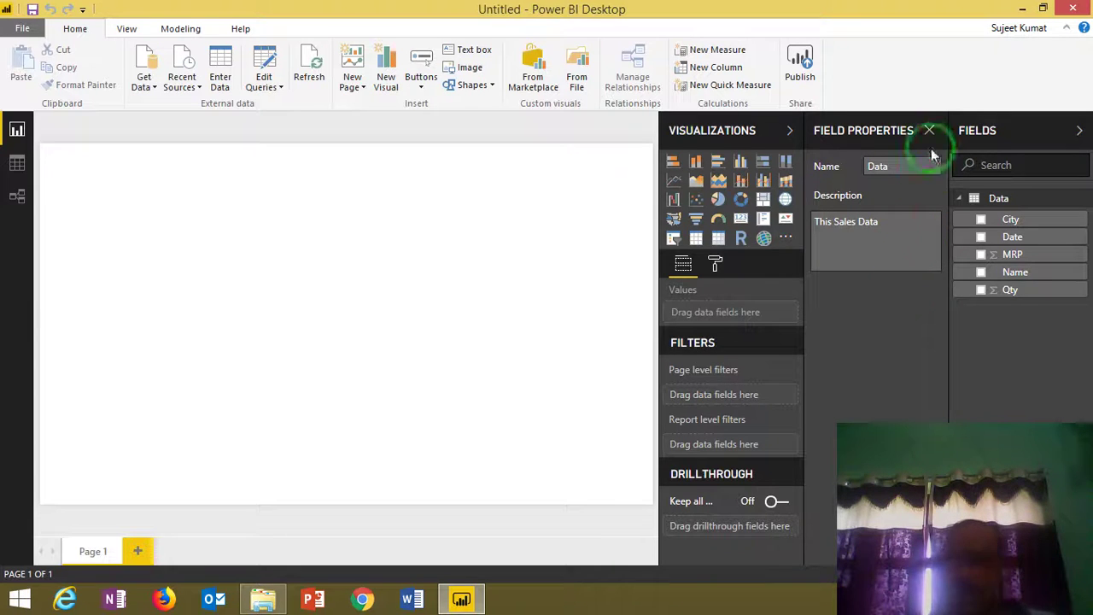
pyautogui.click(926, 132)
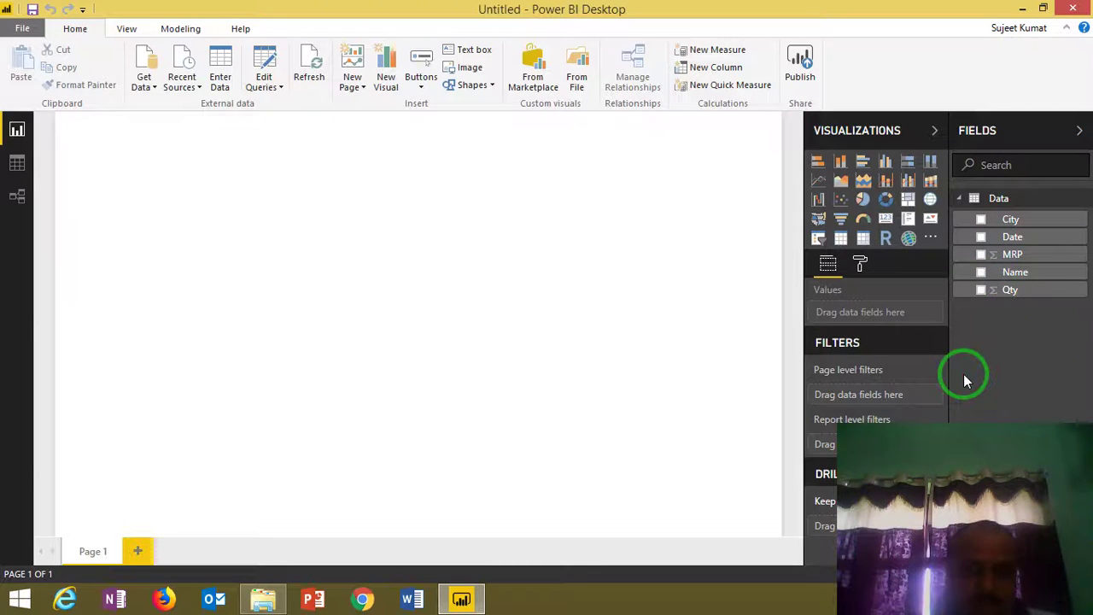
pyautogui.moveTo(995, 408); pyautogui.dragTo(999, 376)
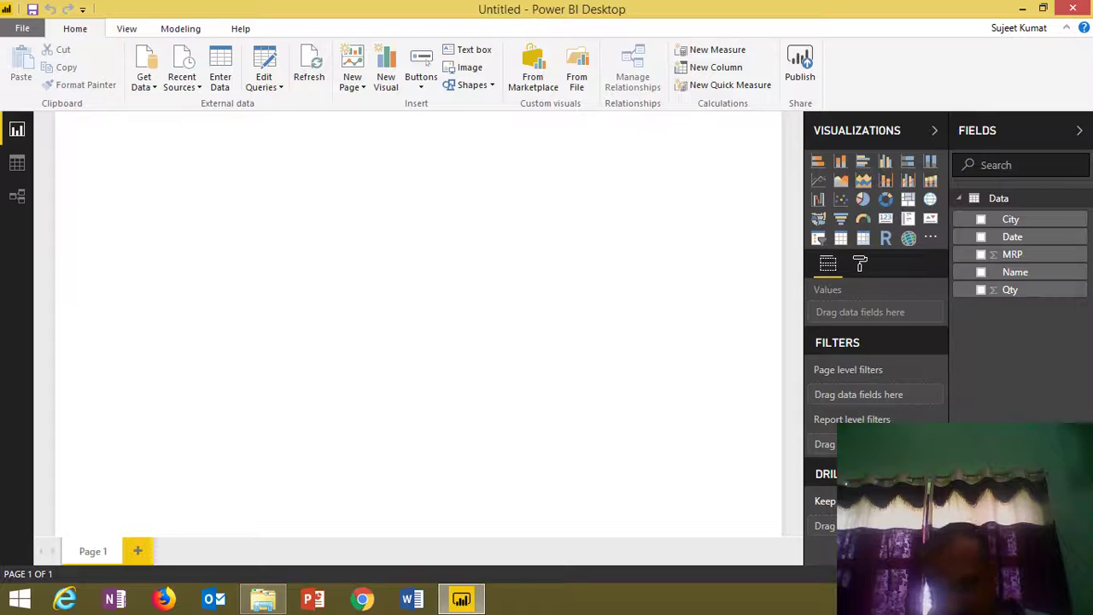
pyautogui.click(1003, 167)
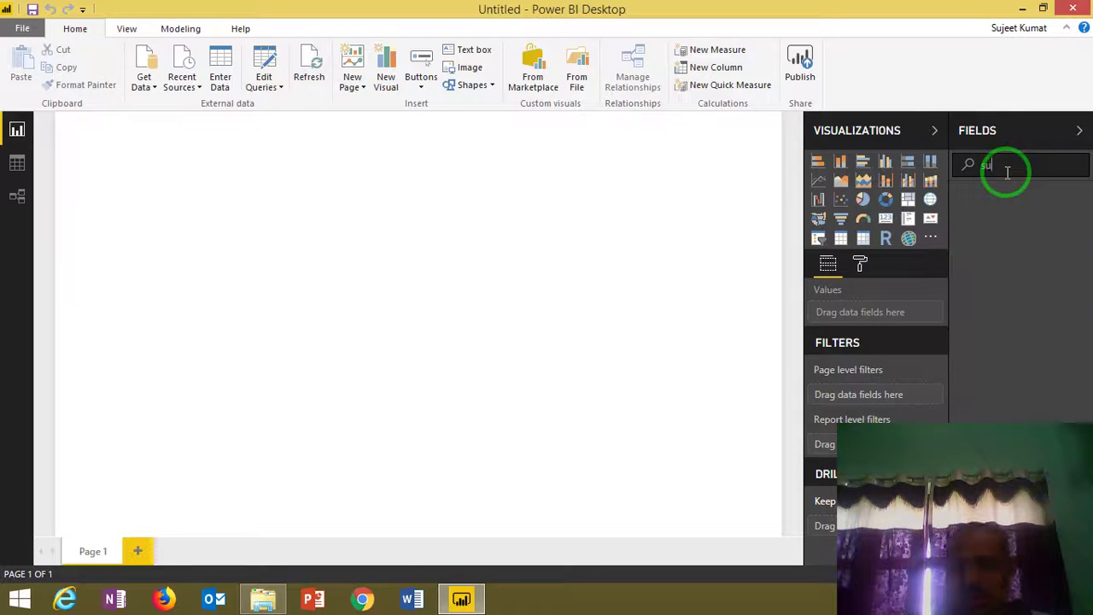
pyautogui.press('BackSpace')
pyautogui.write('q')
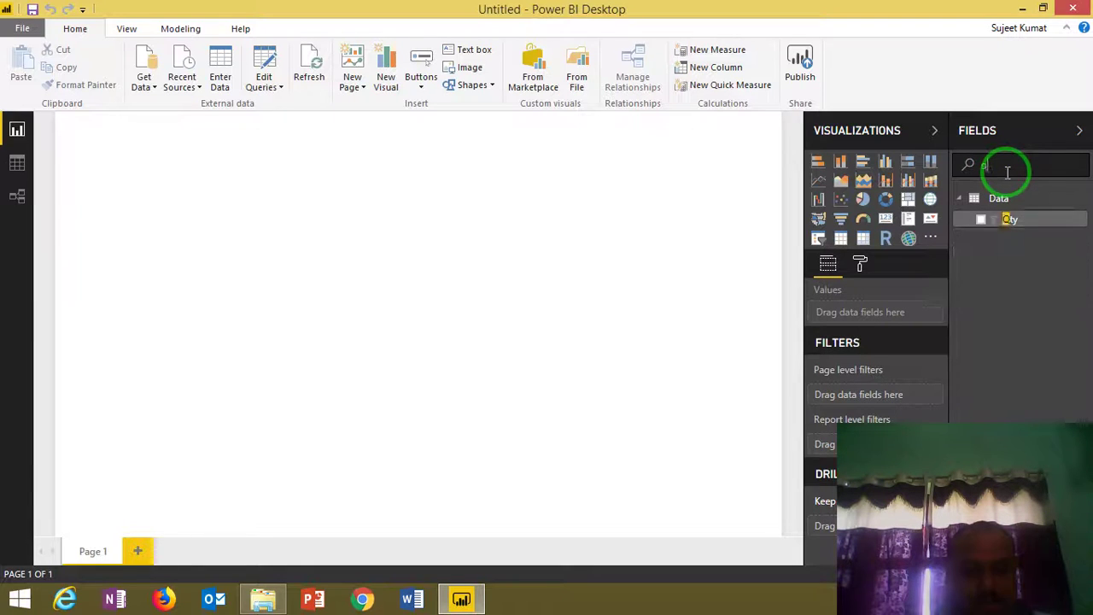
pyautogui.write('ty')
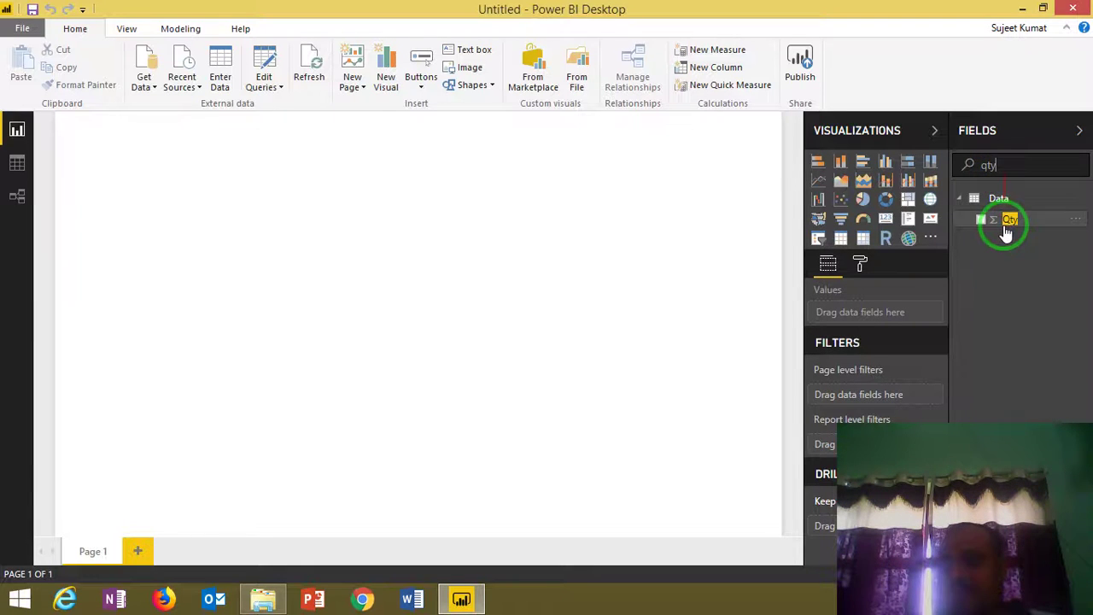
pyautogui.press('BackSpace')
pyautogui.press('BackSpace')
pyautogui.press('BackSpace')
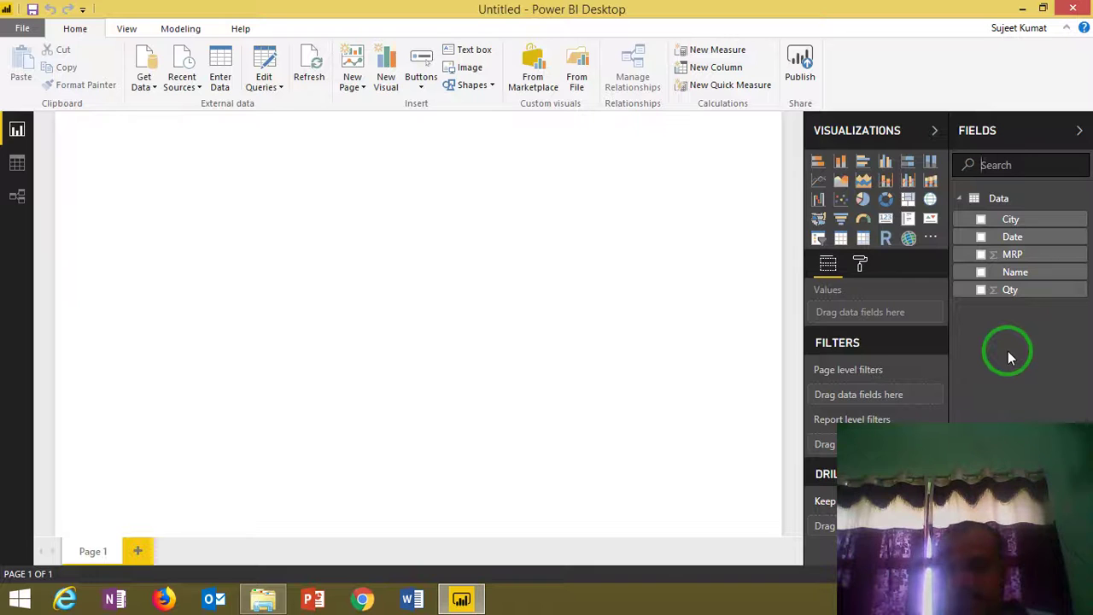
pyautogui.moveTo(999, 316); pyautogui.dragTo(950, 272)
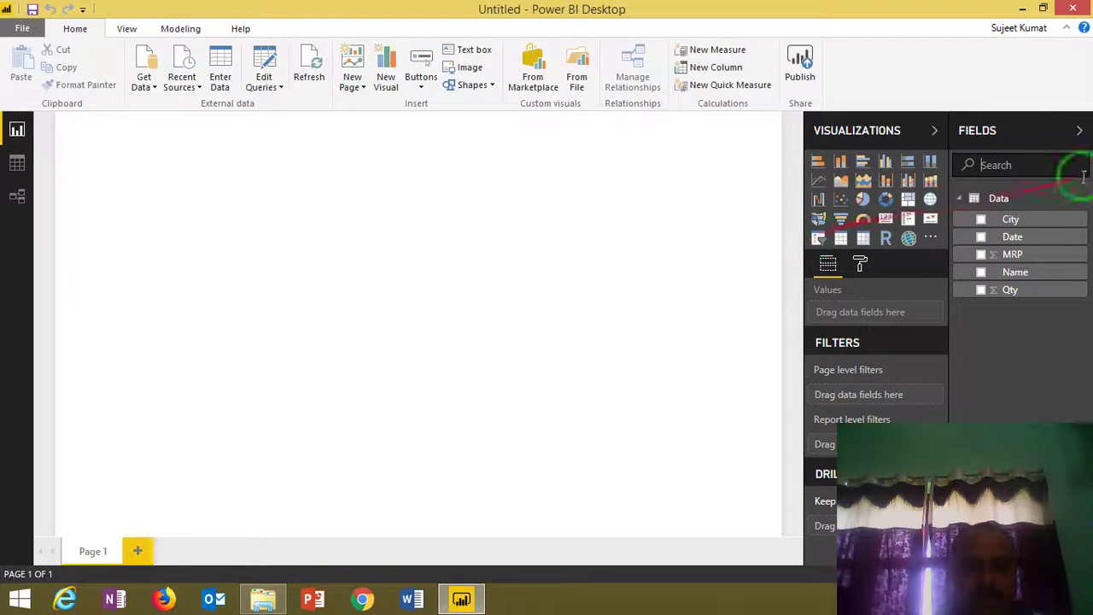
pyautogui.moveTo(1045, 220); pyautogui.dragTo(543, 224)
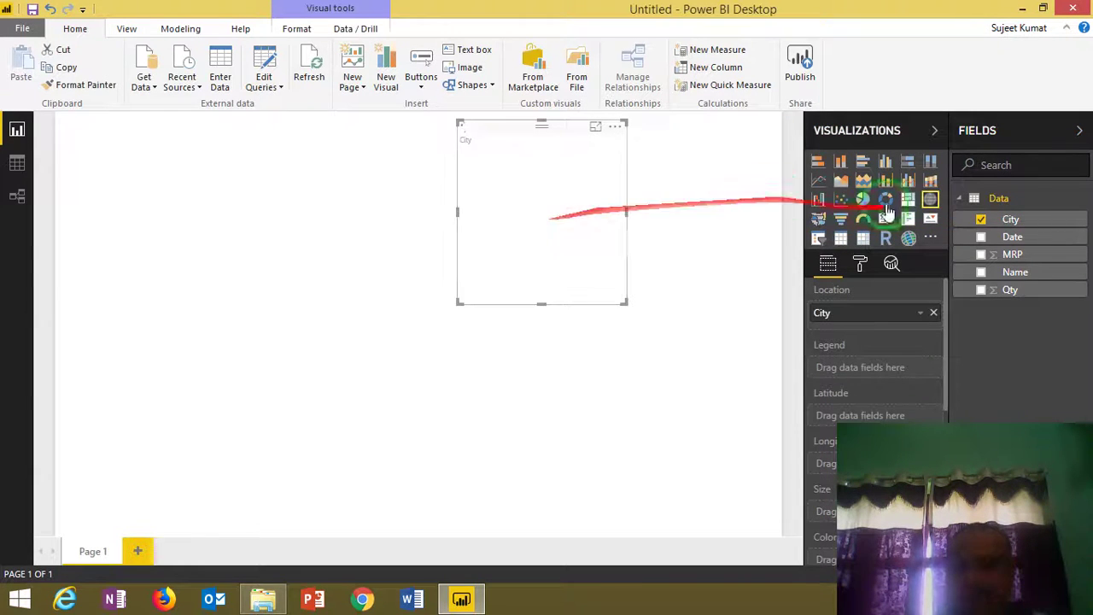
pyautogui.click(981, 220)
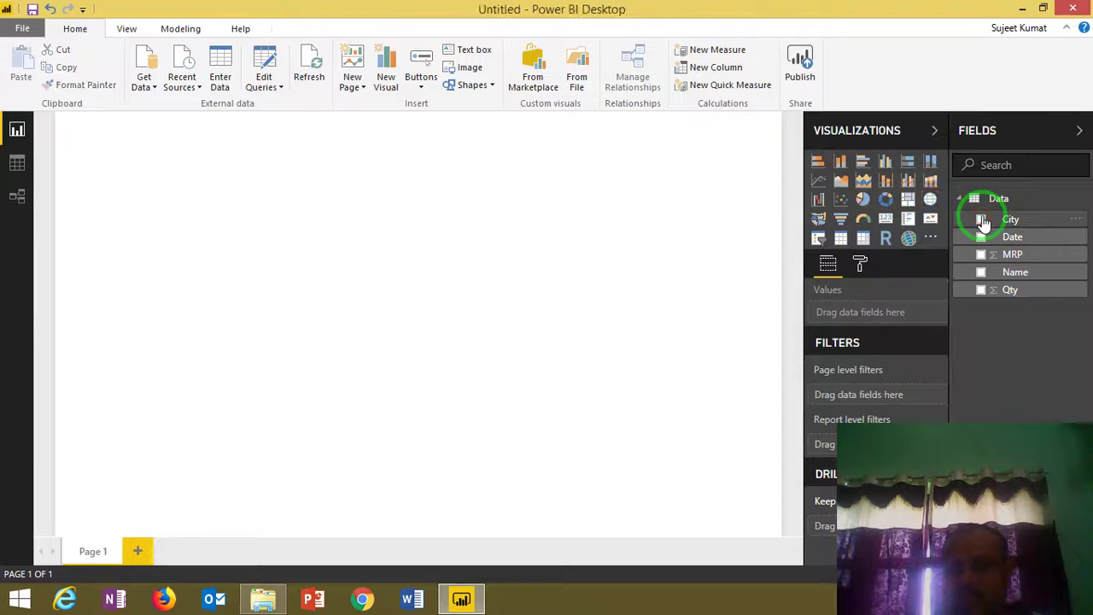
# - Build a Qty by City map from City and Qty, enlarge it, and highlight Jaipur
pyautogui.click(982, 221)
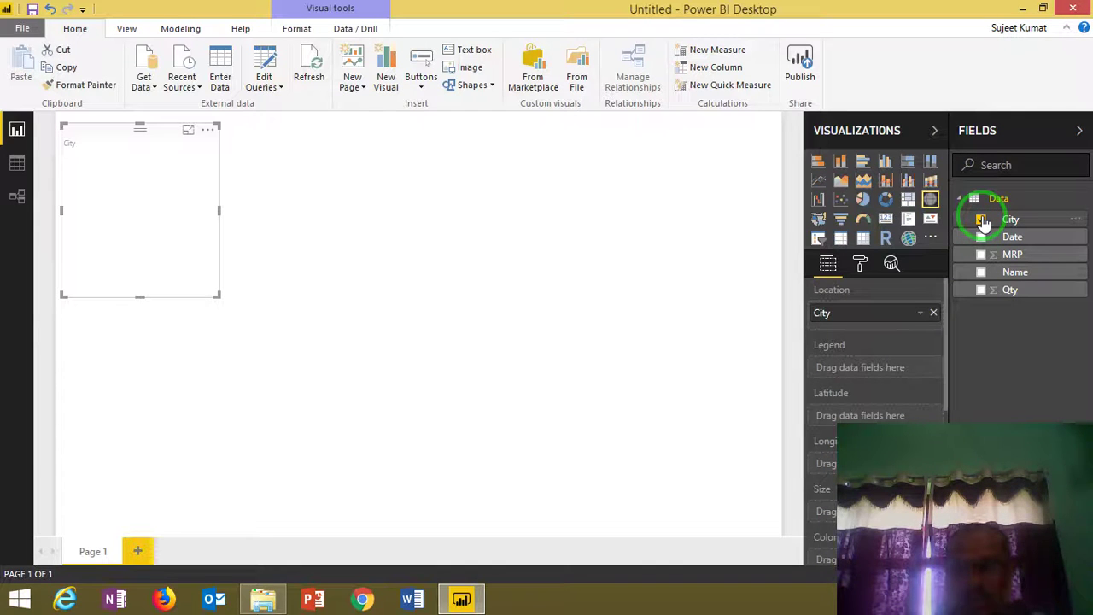
pyautogui.click(979, 292)
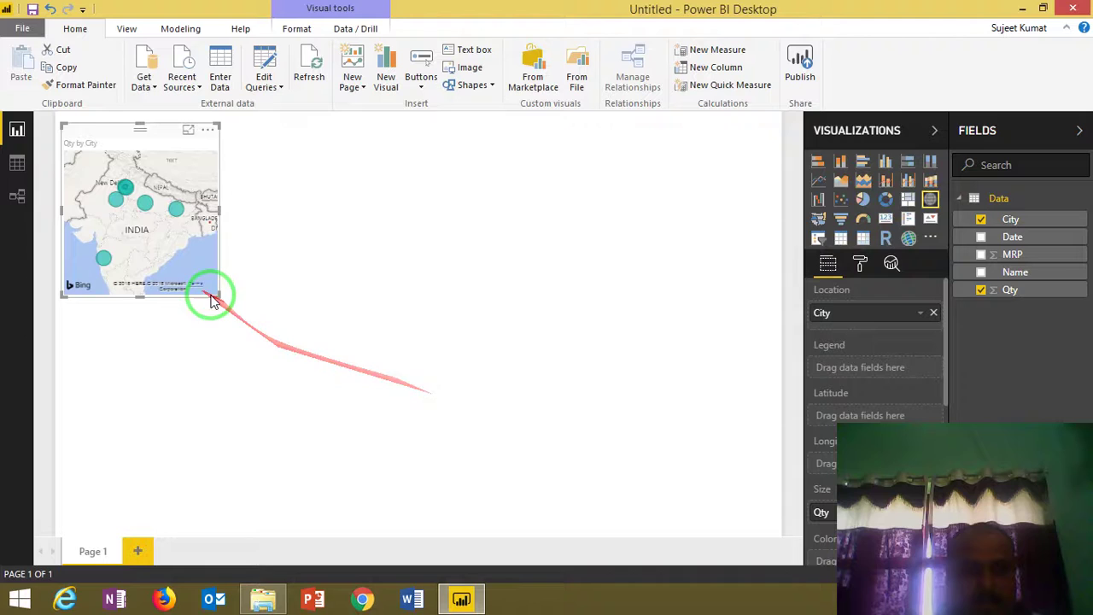
pyautogui.moveTo(215, 295); pyautogui.dragTo(546, 478)
pyautogui.click(546, 482)
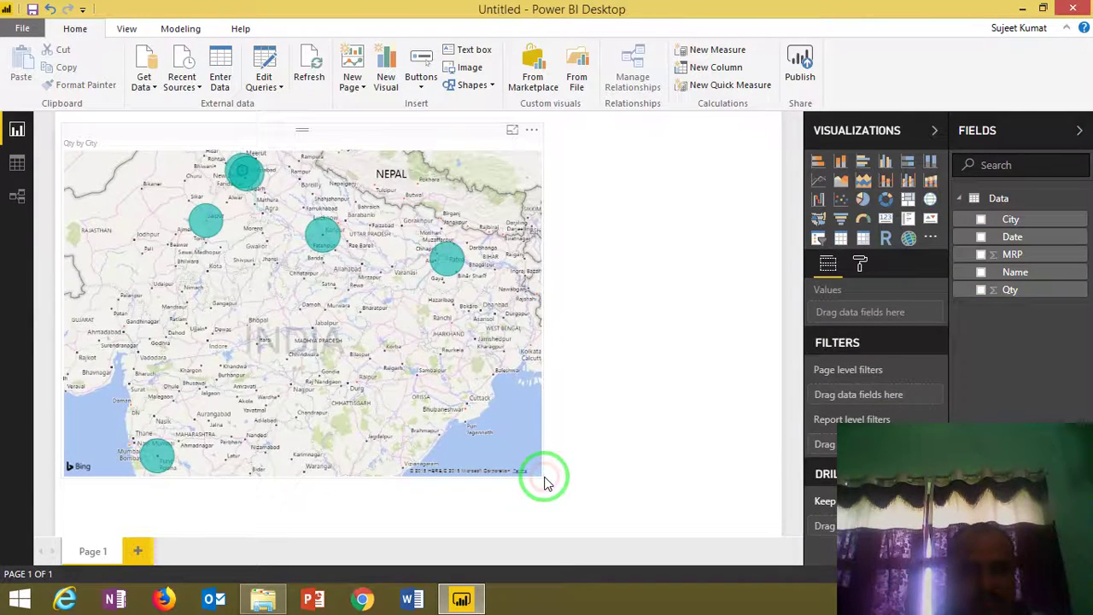
pyautogui.click(328, 231)
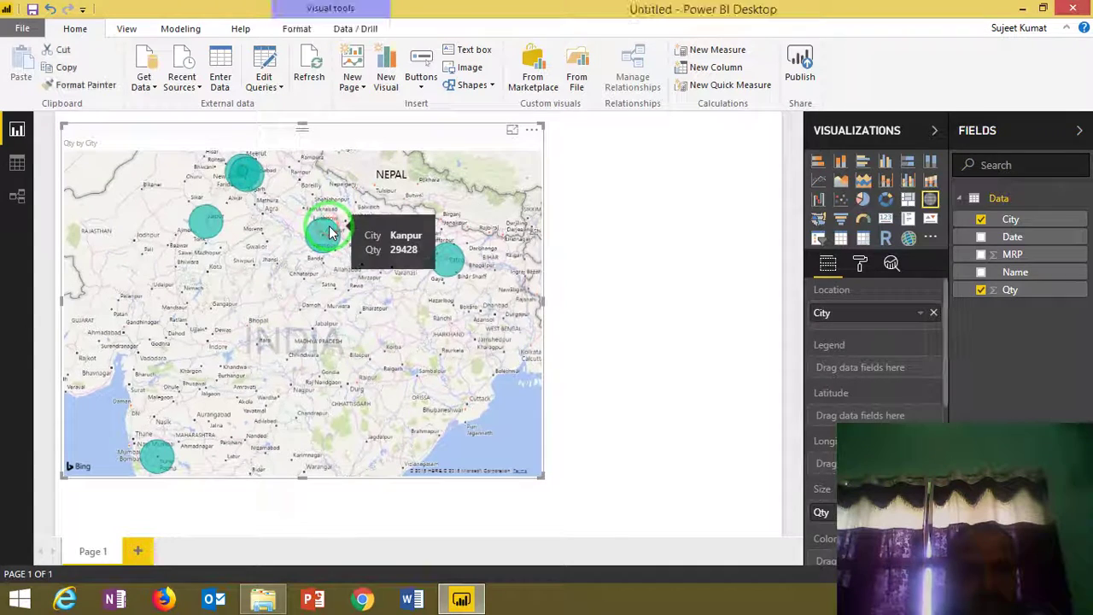
pyautogui.click(205, 215)
# - Clear the Jaipur highlight and change the map into a clustered column chart, briefly checking Data view
pyautogui.click(206, 217)
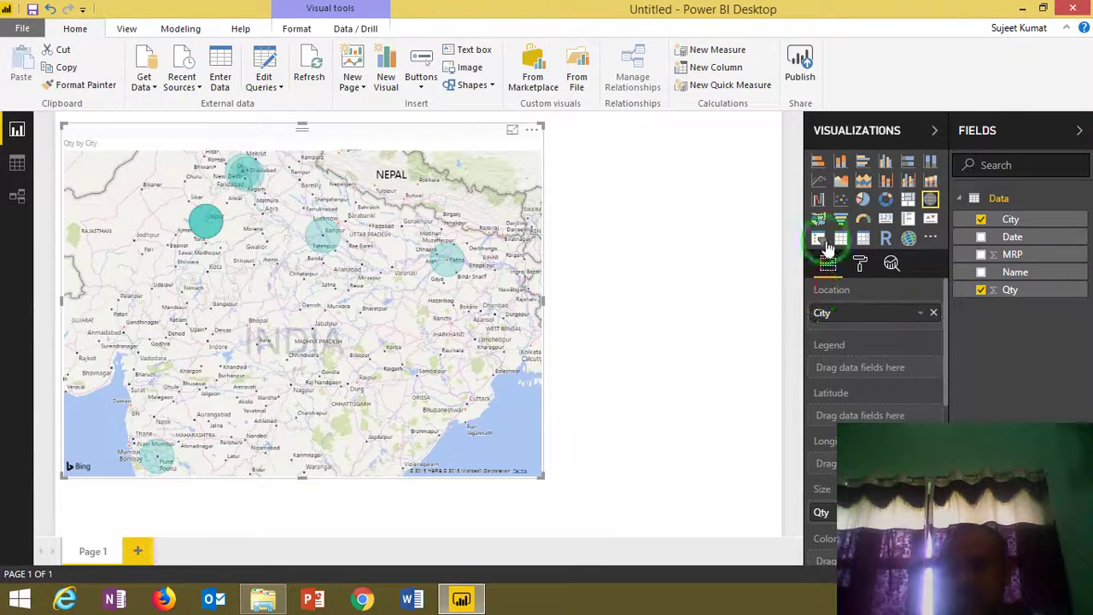
pyautogui.click(817, 161)
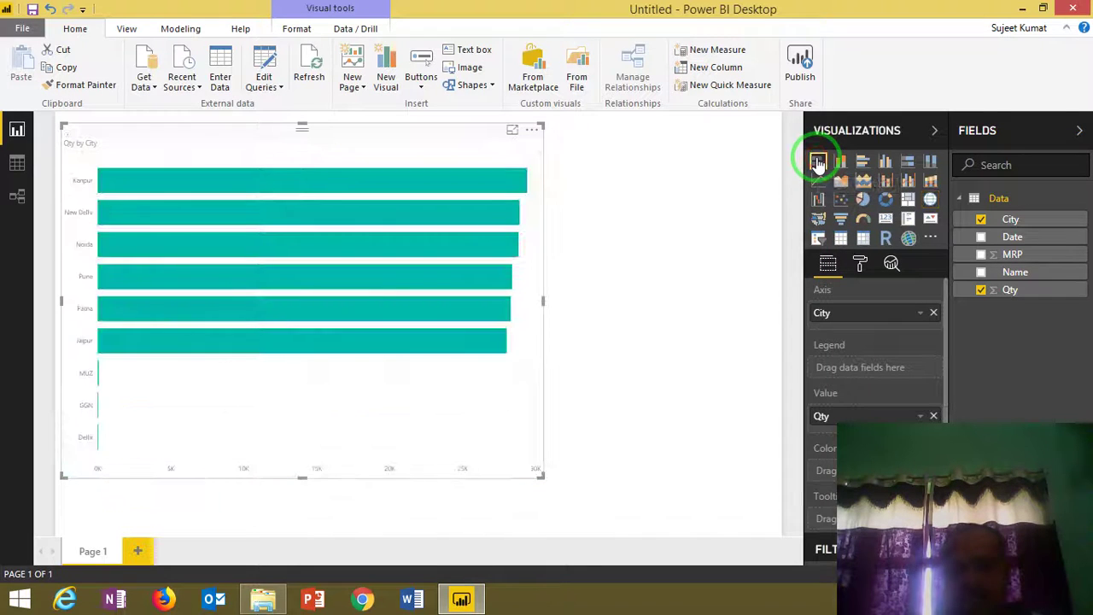
pyautogui.click(840, 161)
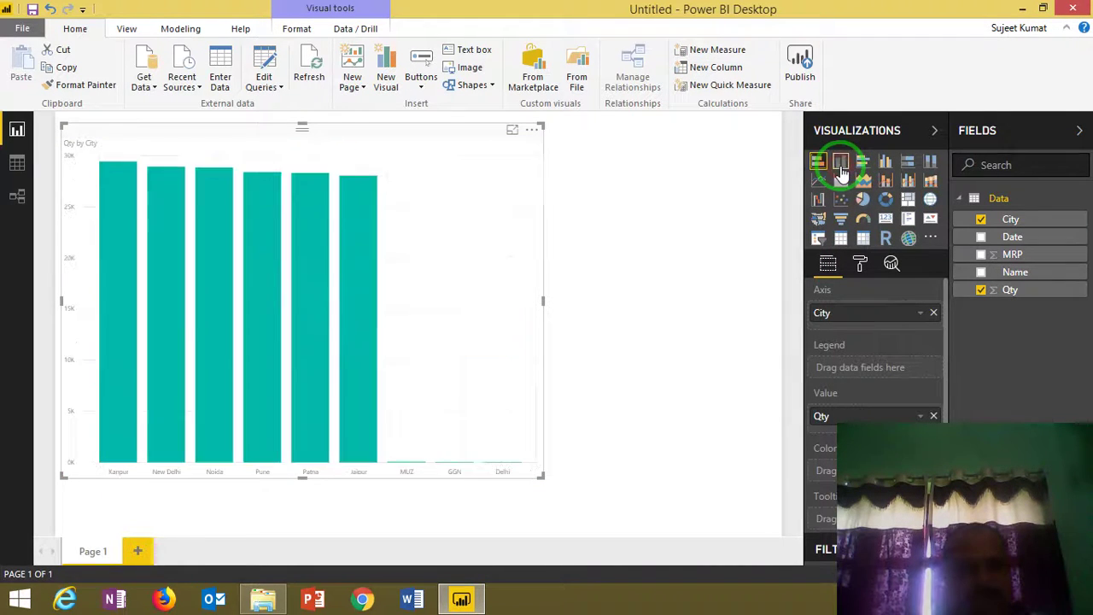
pyautogui.click(19, 162)
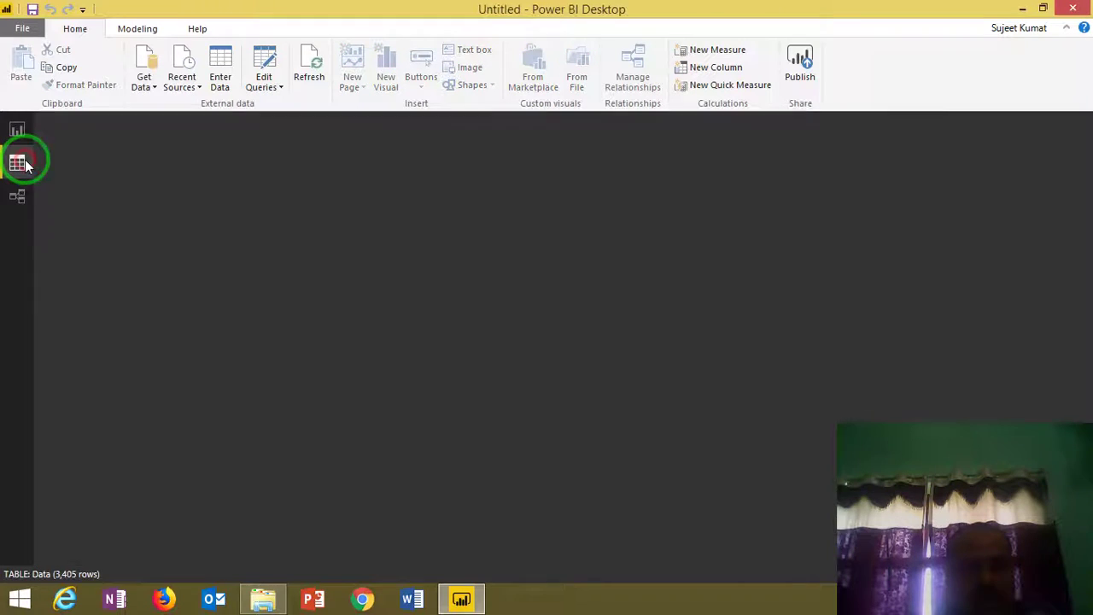
pyautogui.click(19, 130)
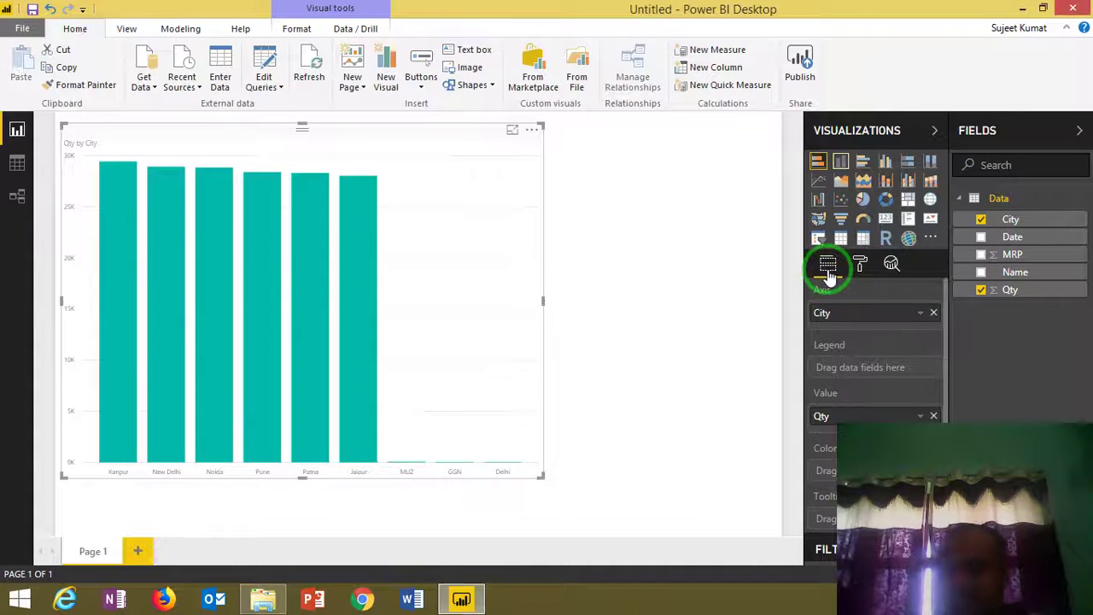
# - Open and dismiss the custom visual options, then drag the column chart on the page
pyautogui.click(930, 238)
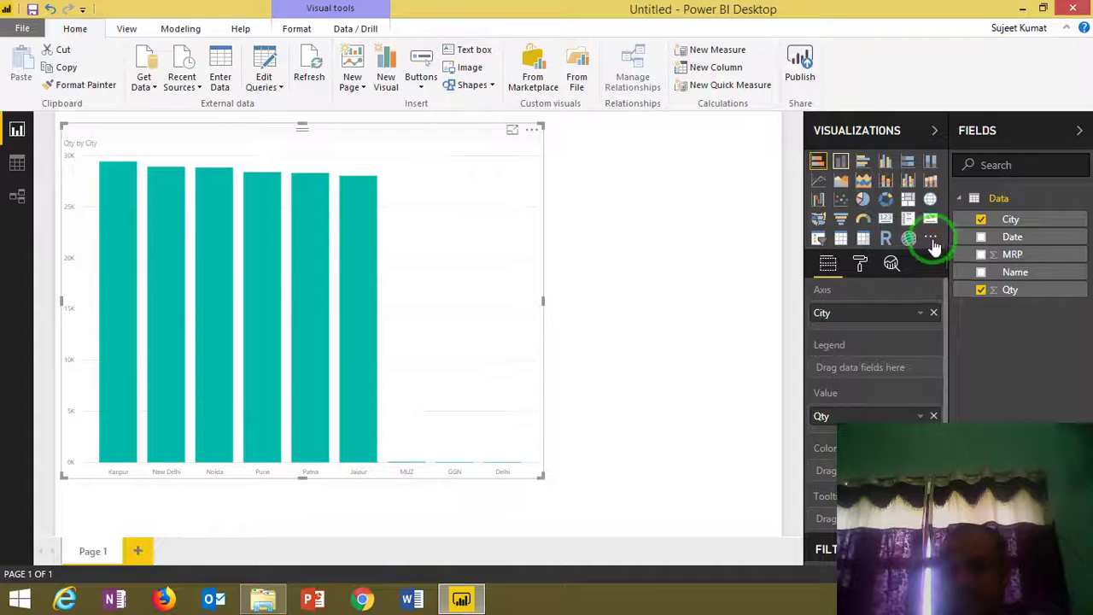
pyautogui.click(497, 279)
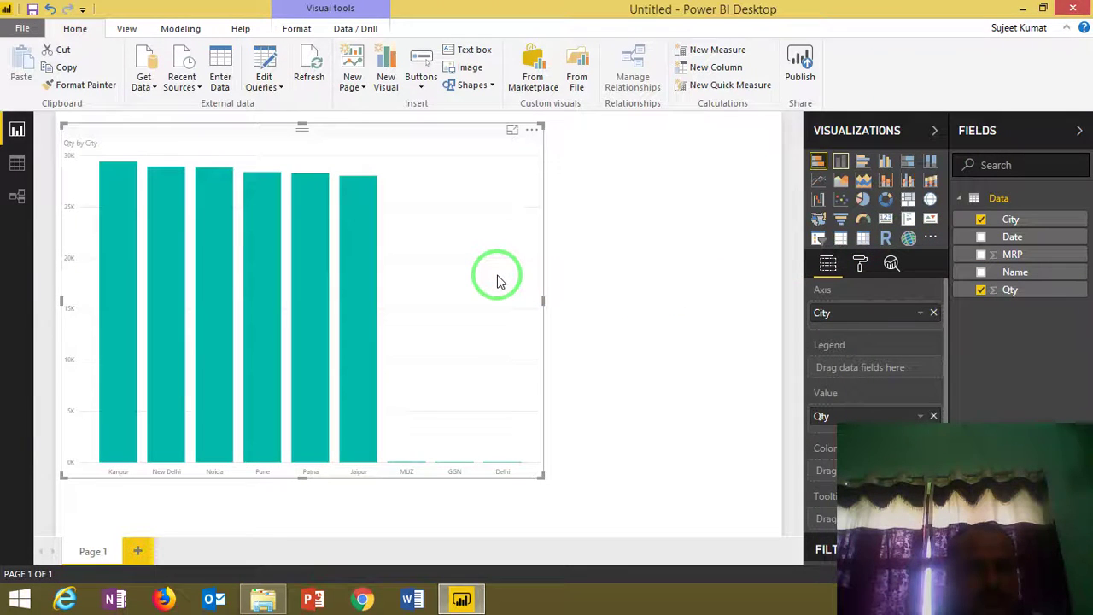
pyautogui.click(499, 282)
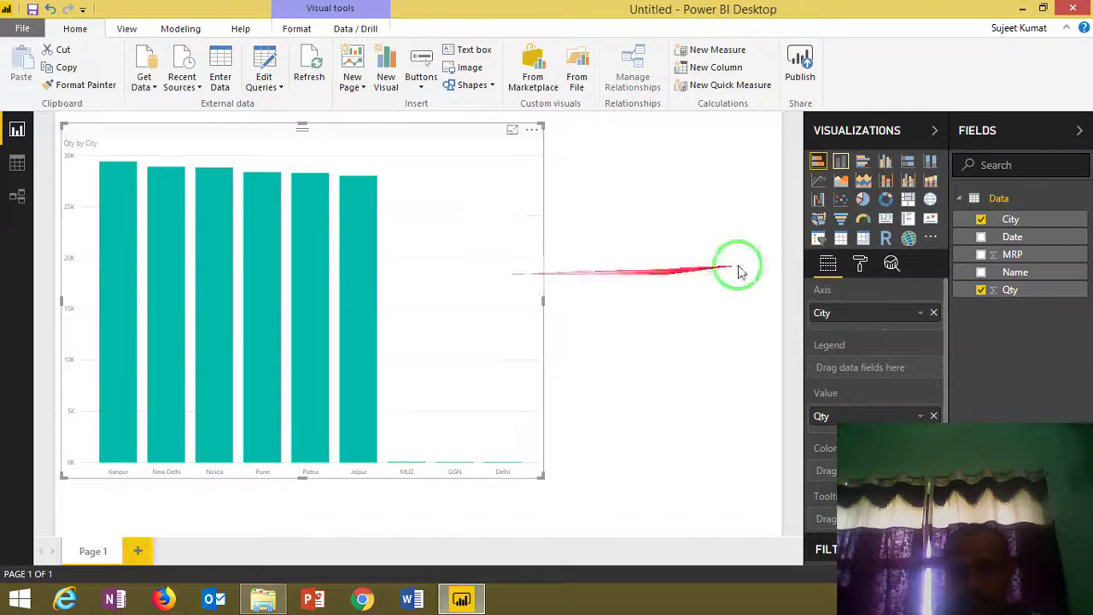
pyautogui.moveTo(982, 316); pyautogui.dragTo(584, 434)
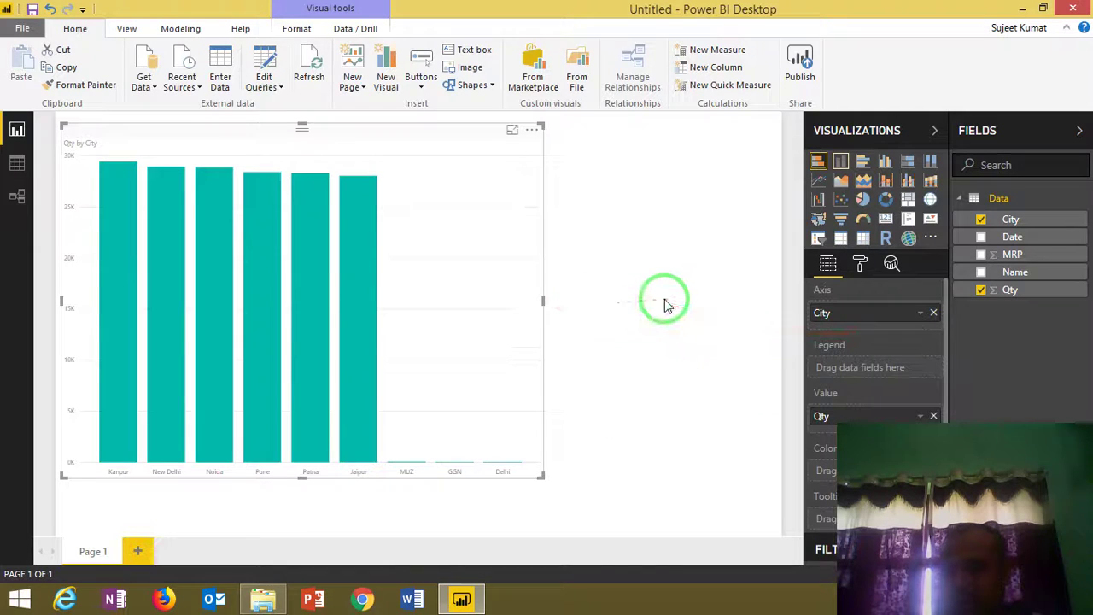
# - Look through the column chart's formatting and analytics options, then return to its field wells
pyautogui.click(862, 263)
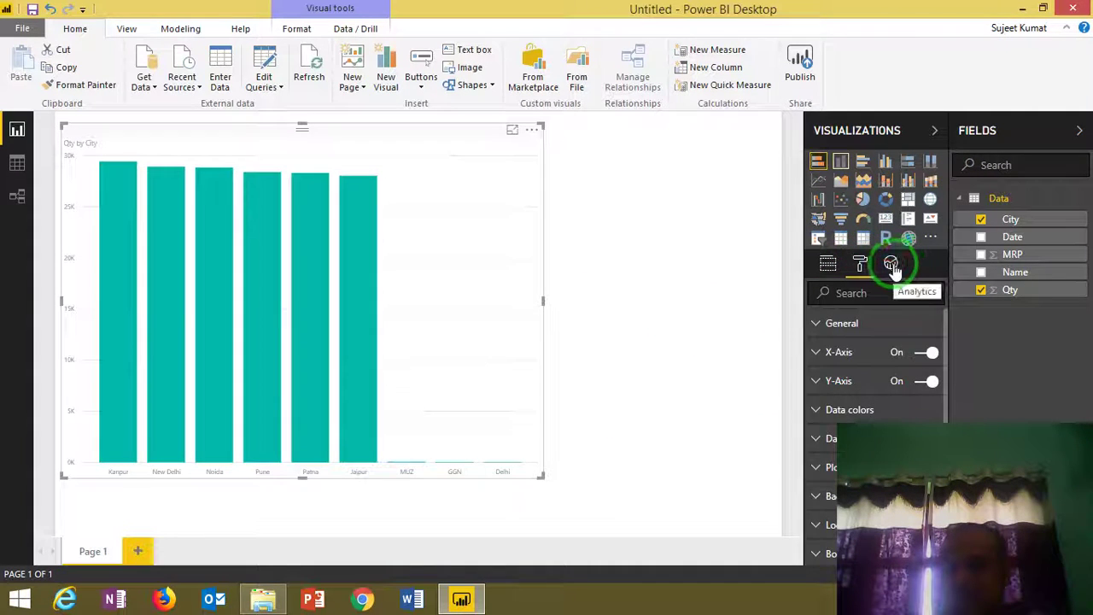
pyautogui.click(891, 264)
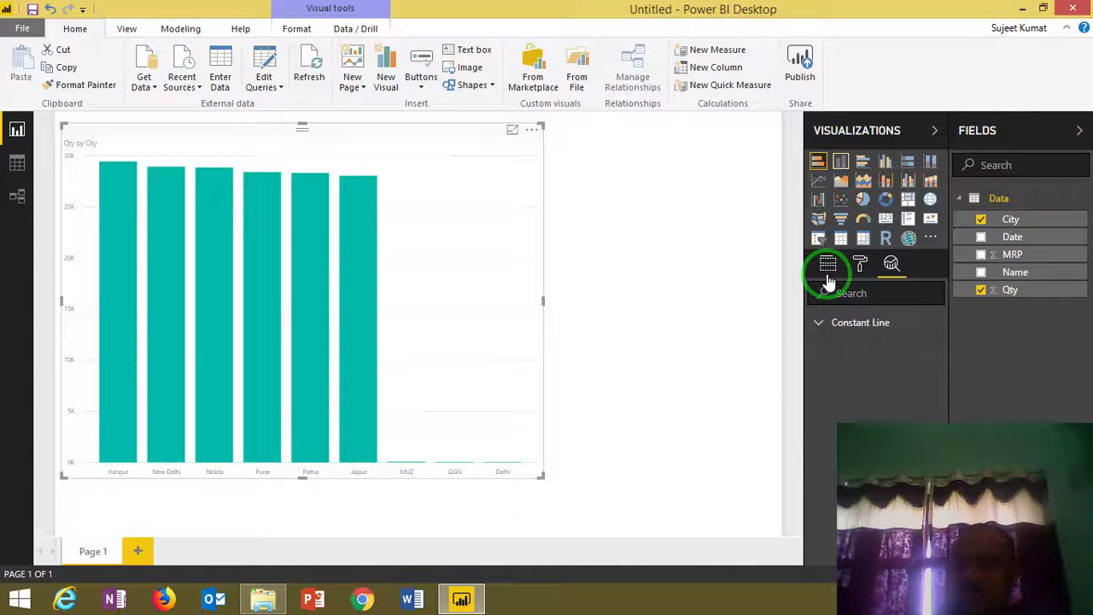
pyautogui.click(827, 269)
# - Turn the chart into a City/Qty table, try Matrix, and shrink the table into the top-left corner
pyautogui.click(840, 239)
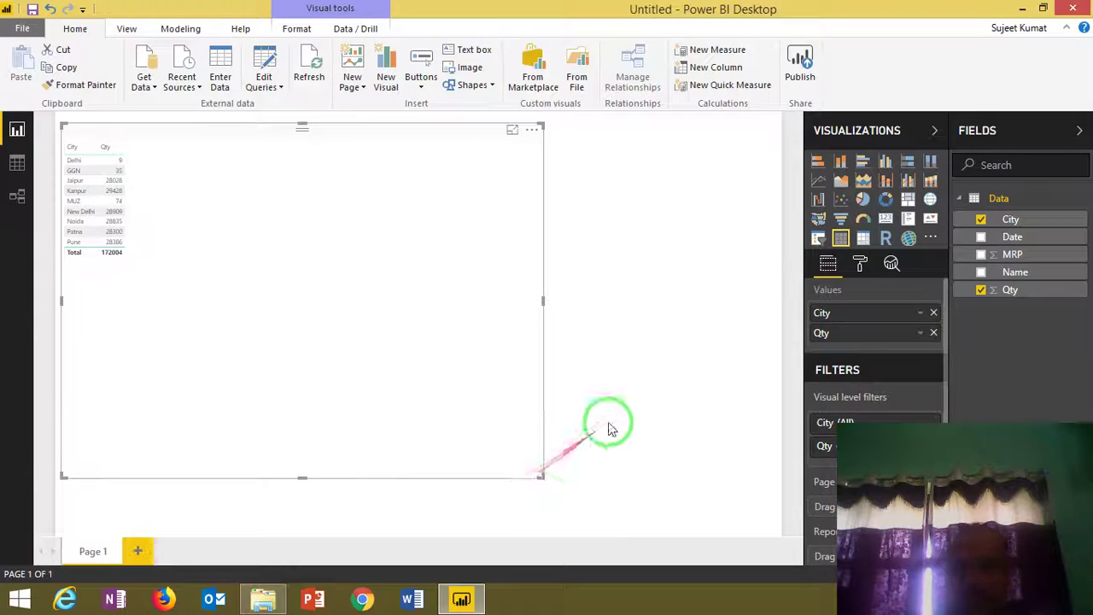
pyautogui.click(865, 241)
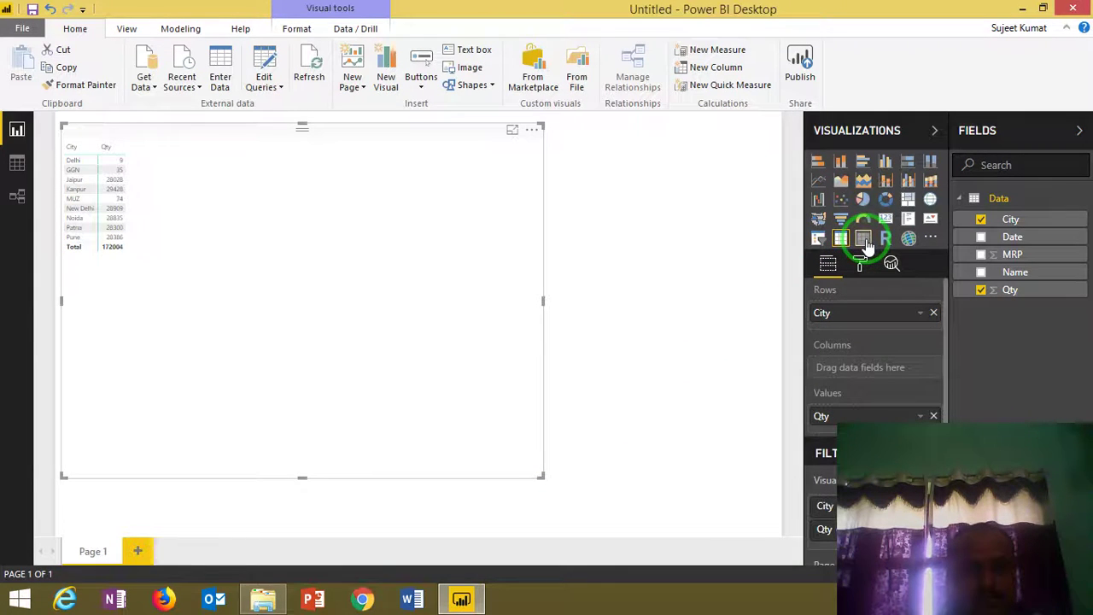
pyautogui.click(841, 239)
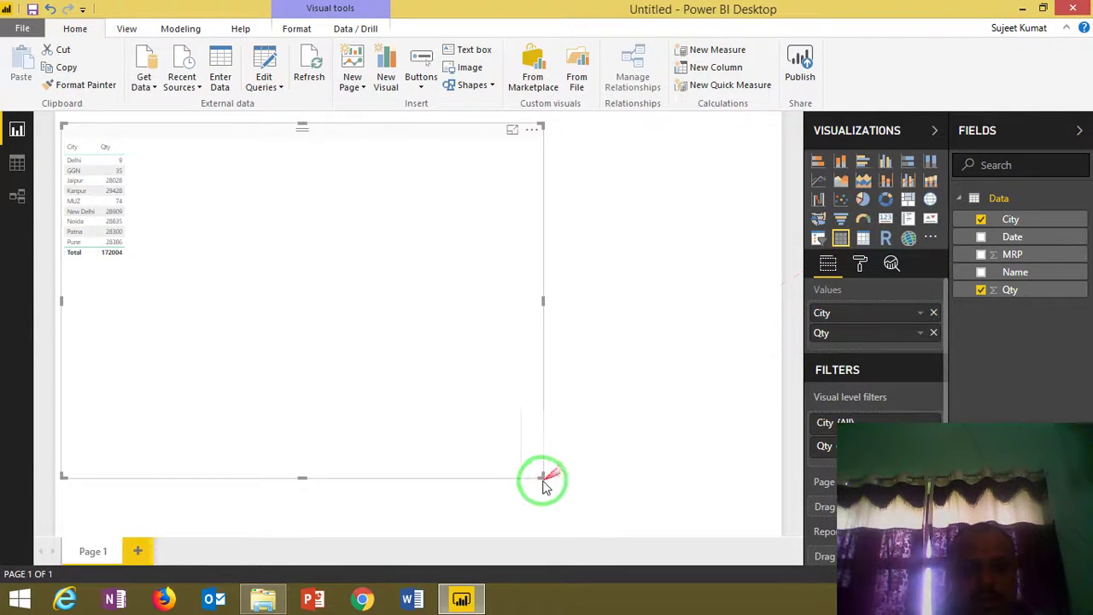
pyautogui.moveTo(541, 475)
pyautogui.mouseDown()
pyautogui.moveTo(141, 259)
pyautogui.moveTo(151, 256)
pyautogui.mouseUp()
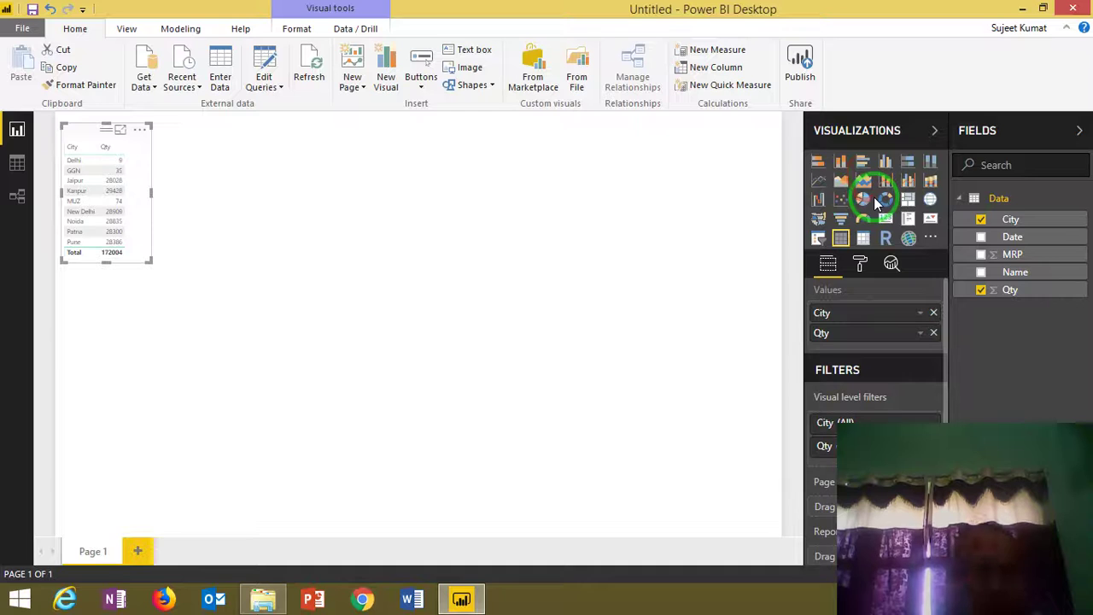
# - Try an ArcGIS map of the cities, accepting its welcome message and enlarging the visual
pyautogui.click(908, 240)
pyautogui.click(729, 493)
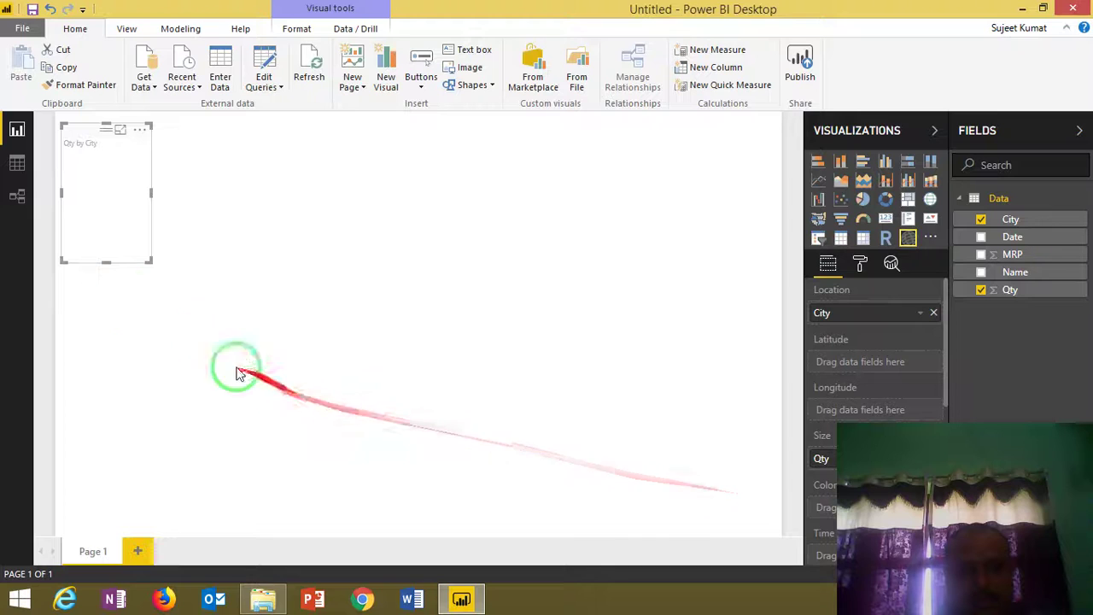
pyautogui.moveTo(150, 261); pyautogui.dragTo(488, 472)
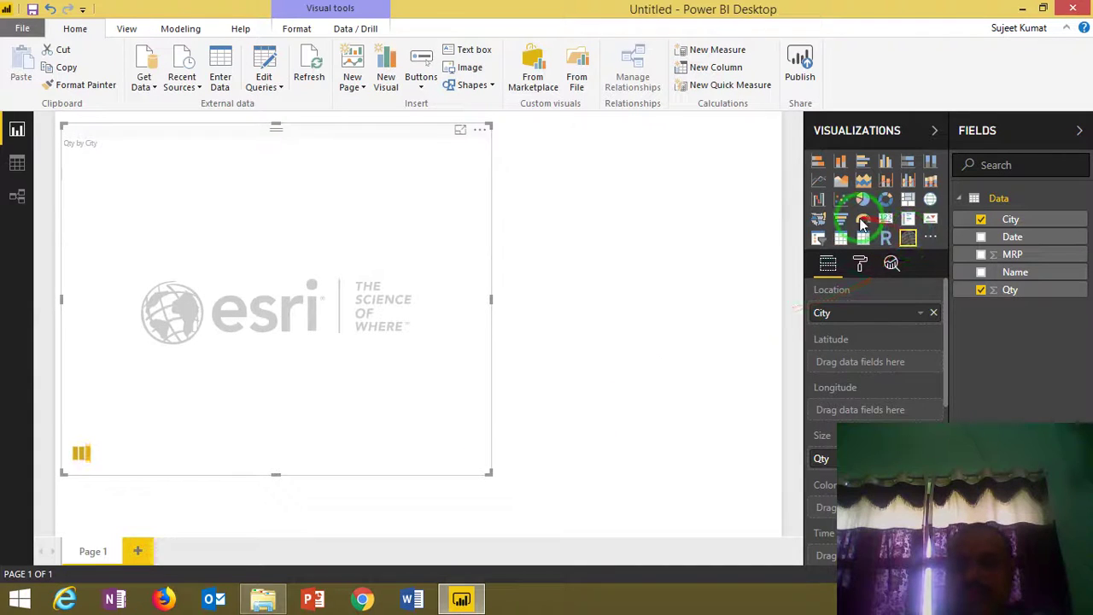
# - Cycle through gauge, donut, pie, scatter and line, then keep a clustered bar chart shrunk top-left
pyautogui.click(862, 222)
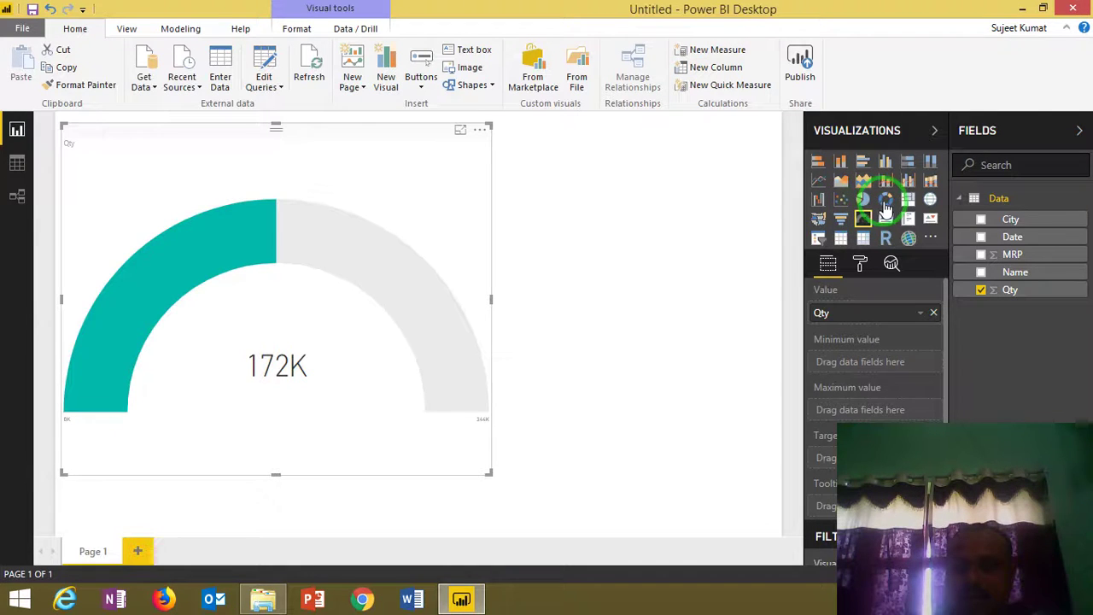
pyautogui.click(884, 201)
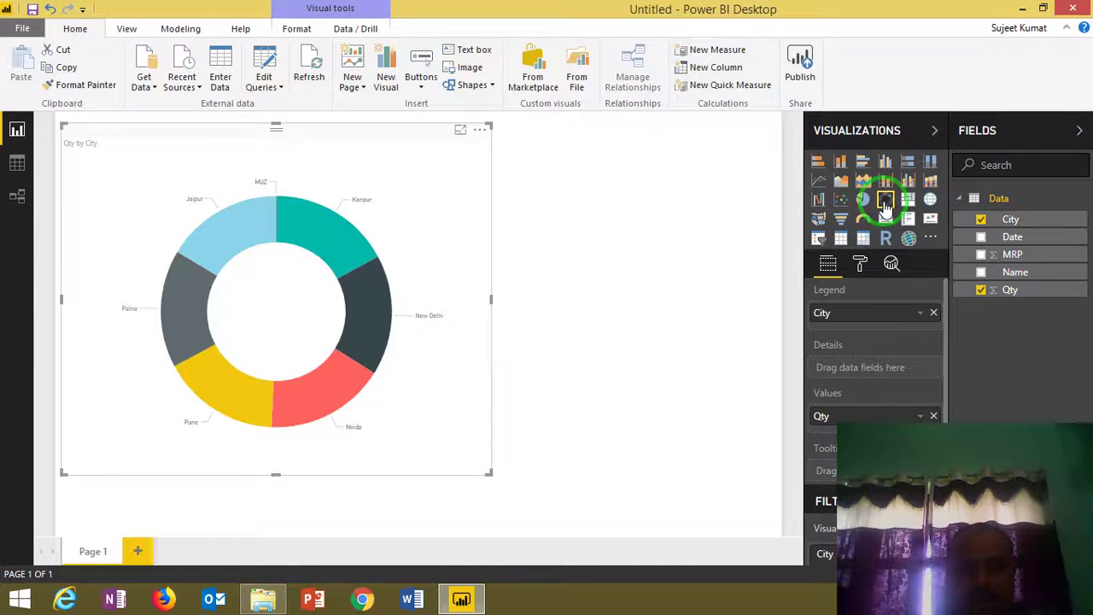
pyautogui.click(861, 198)
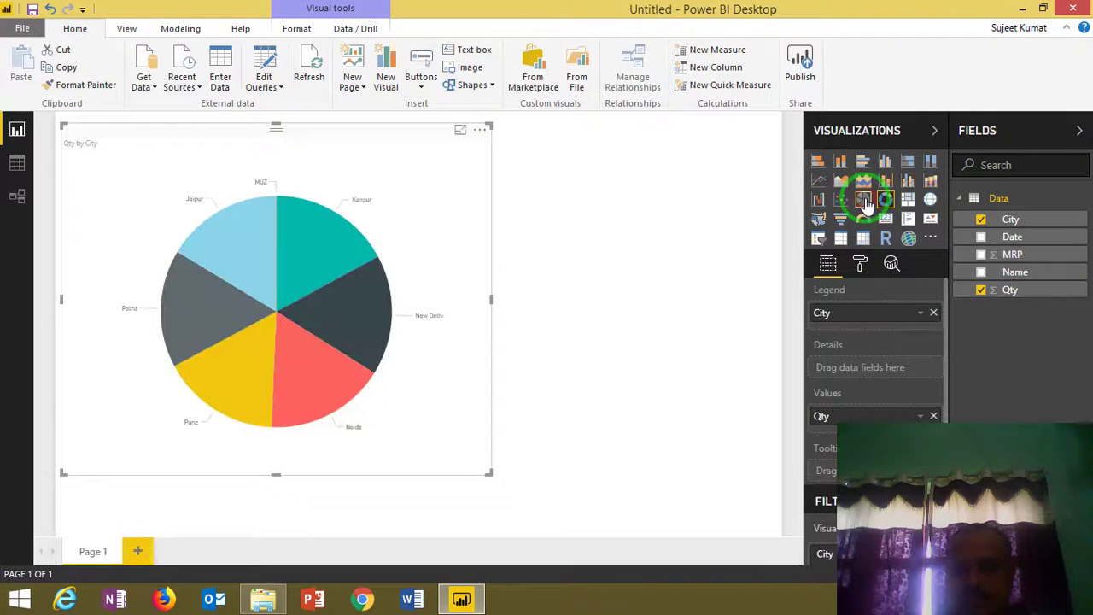
pyautogui.click(841, 200)
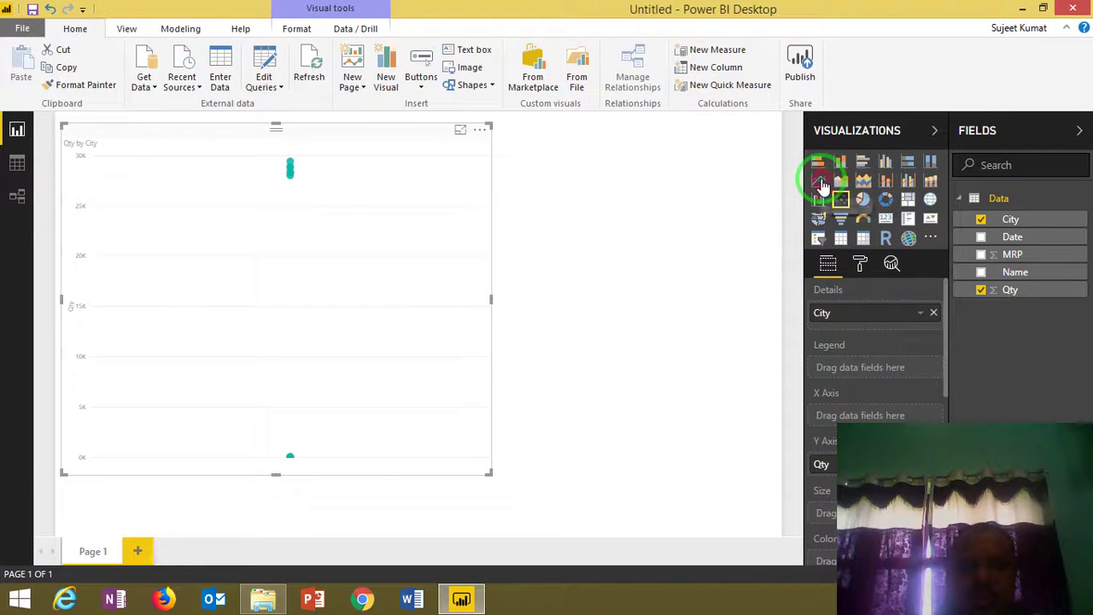
pyautogui.click(818, 175)
pyautogui.click(818, 161)
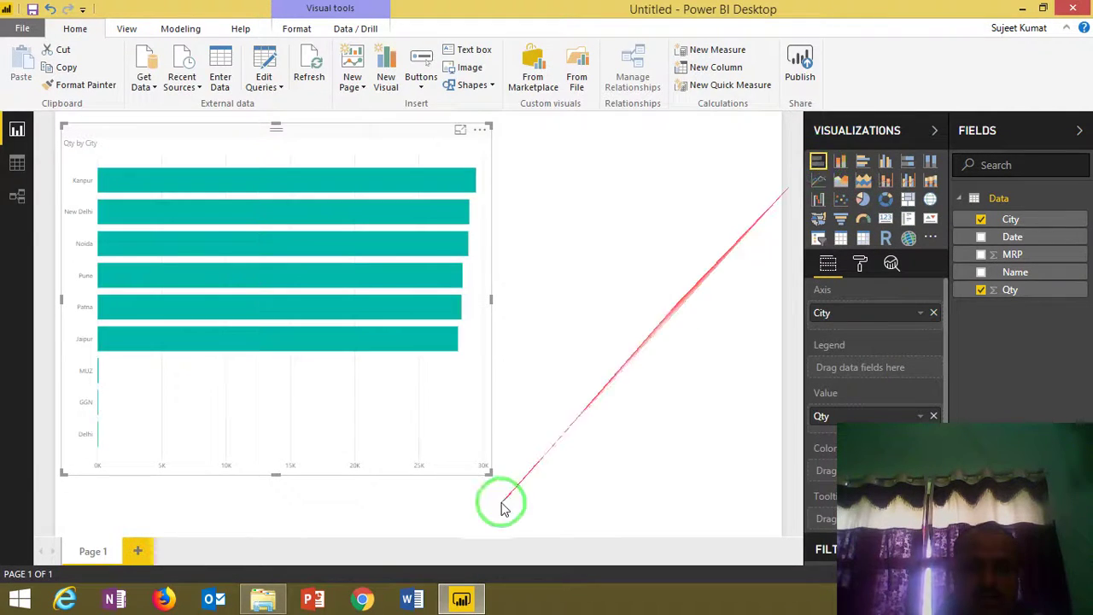
pyautogui.moveTo(487, 470); pyautogui.dragTo(276, 320)
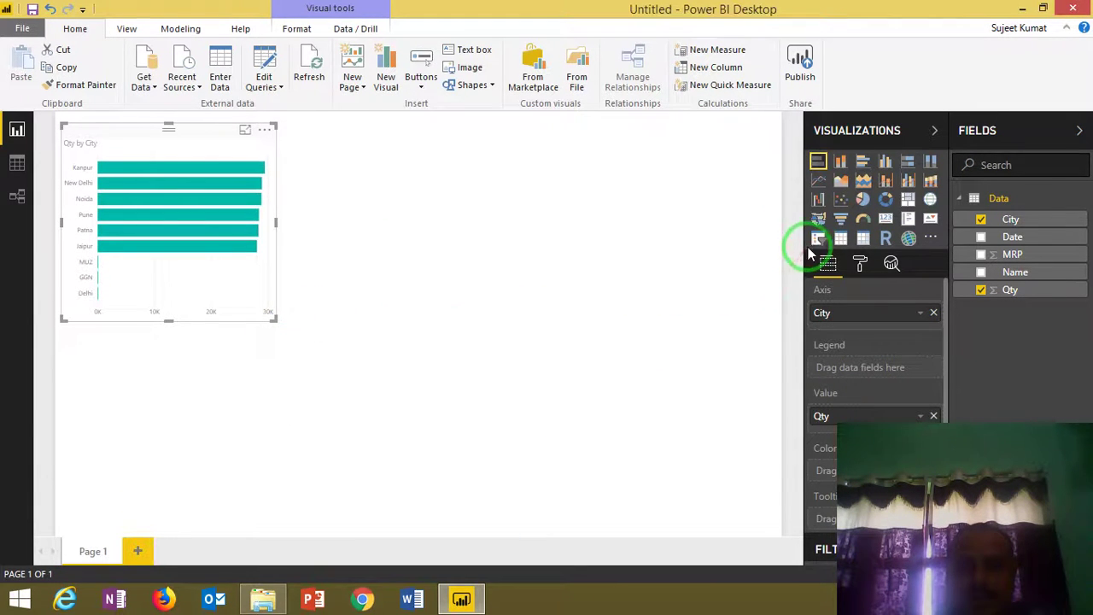
# - Switch the bar chart to a map of India's cities and drag its corner to enlarge it
pyautogui.click(817, 222)
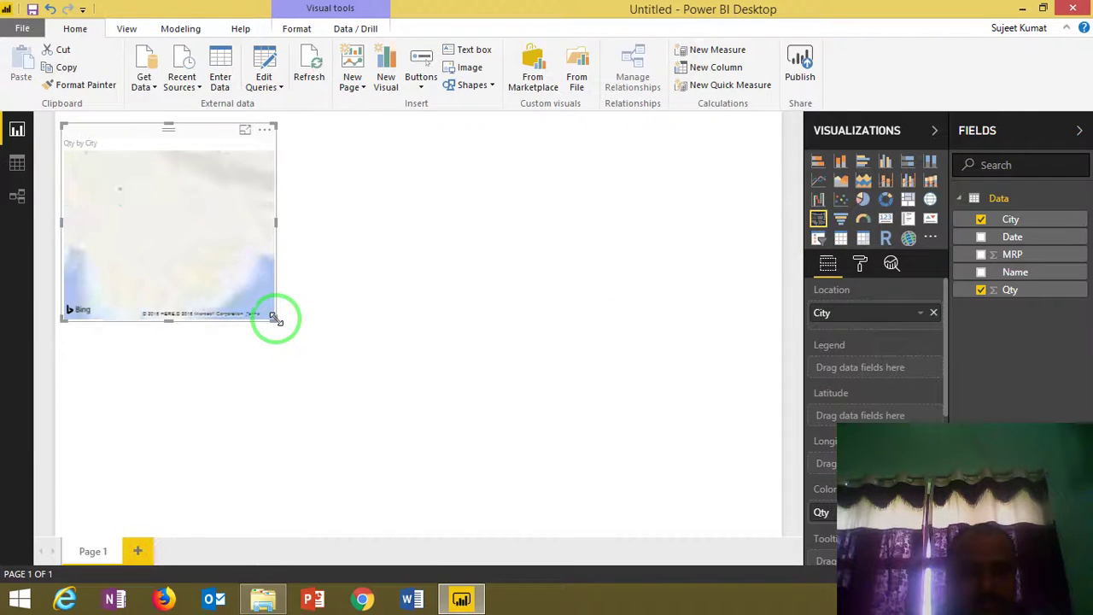
pyautogui.moveTo(274, 317); pyautogui.dragTo(442, 397)
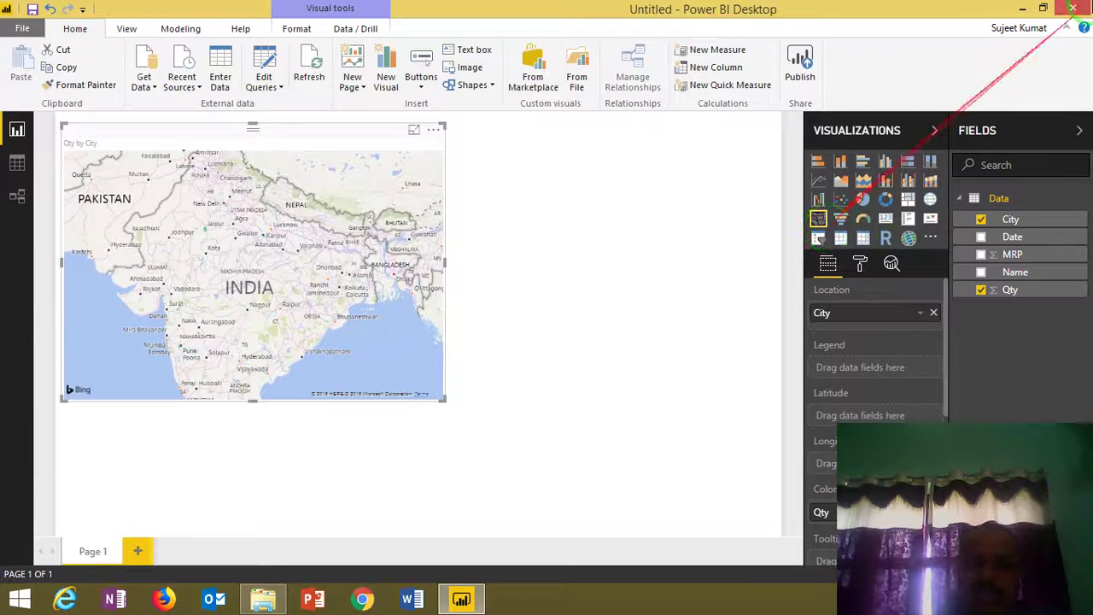
# - Minimize Power BI Desktop to reveal the Windows desktop
pyautogui.click(1024, 11)
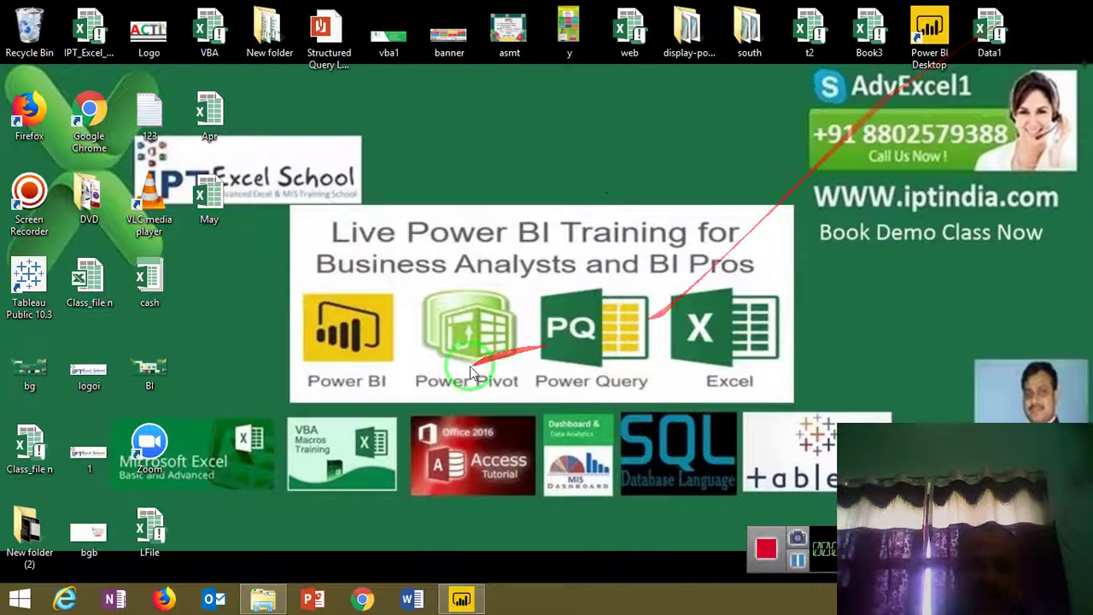